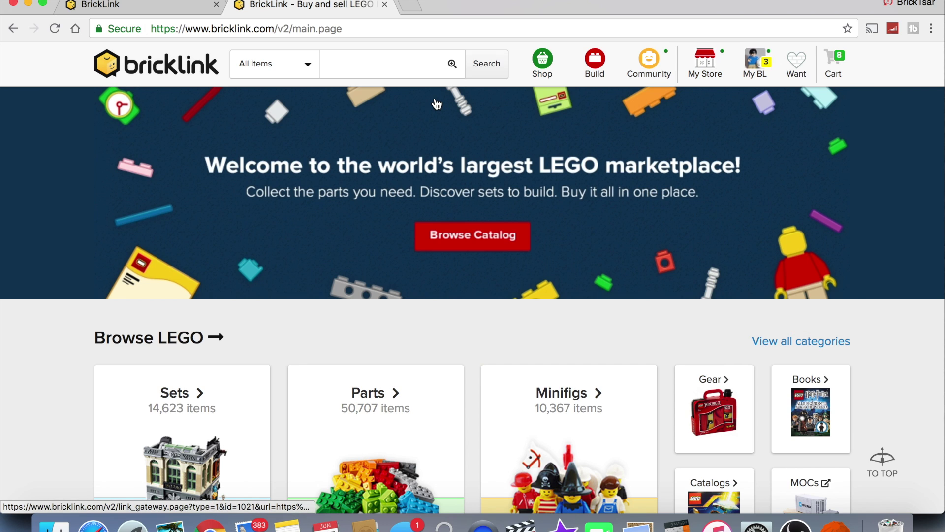
Open the store's inventory and look through the sets and parts listed by category
mouse_move(707, 75)
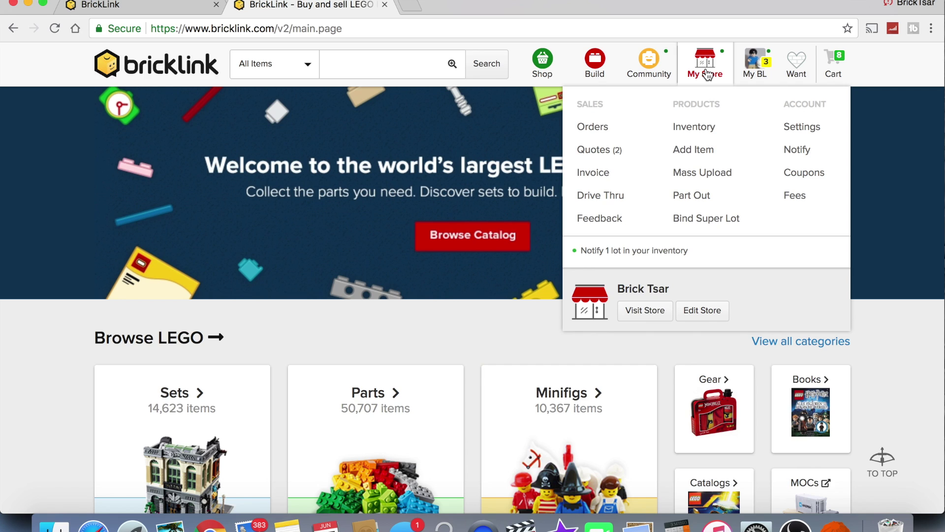
left_click(694, 128)
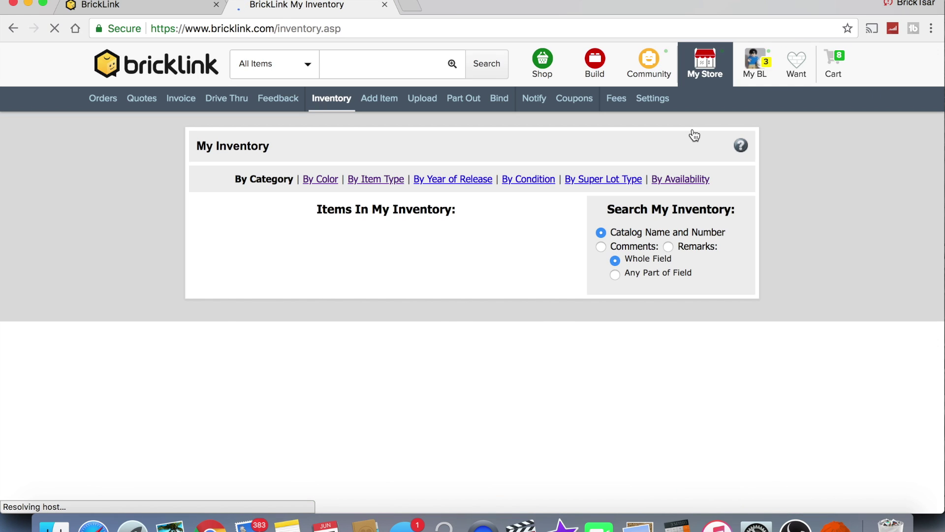
scroll(694, 135, "down", 3)
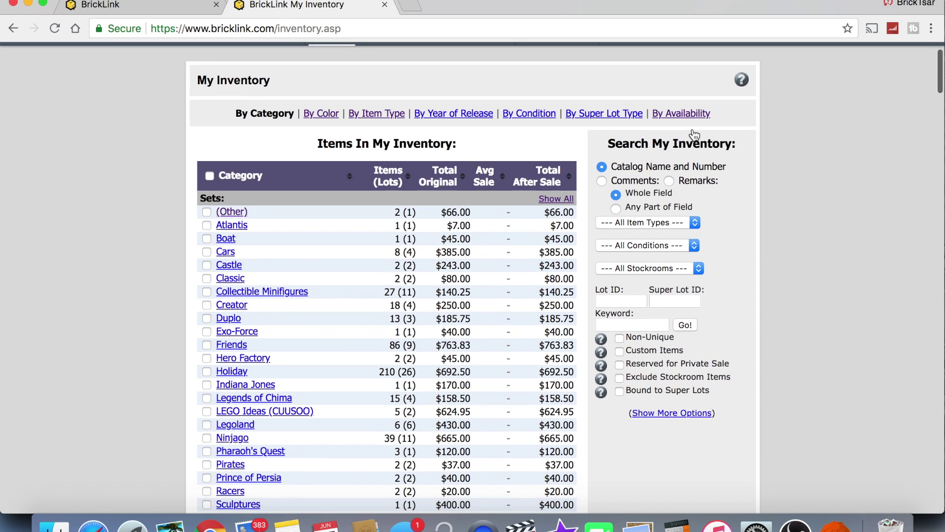
scroll(694, 135, "down", 10)
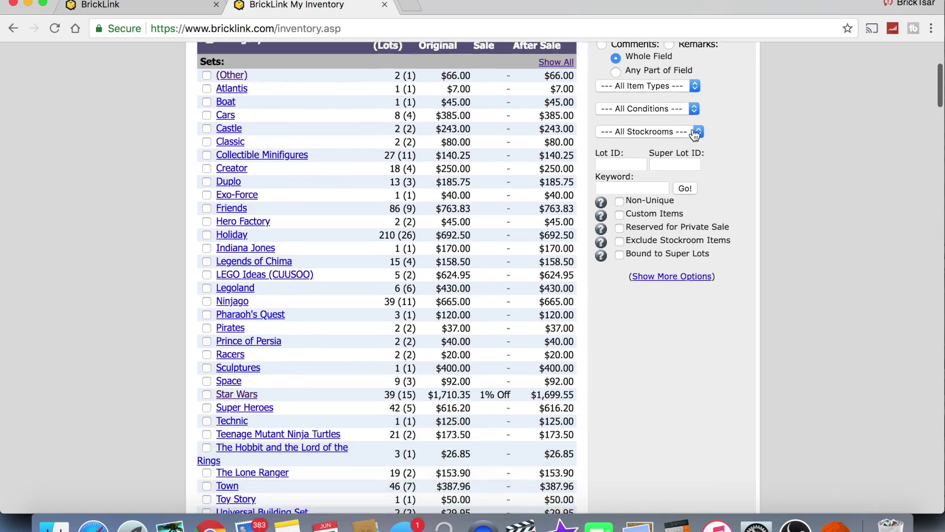
scroll(694, 135, "down", 10)
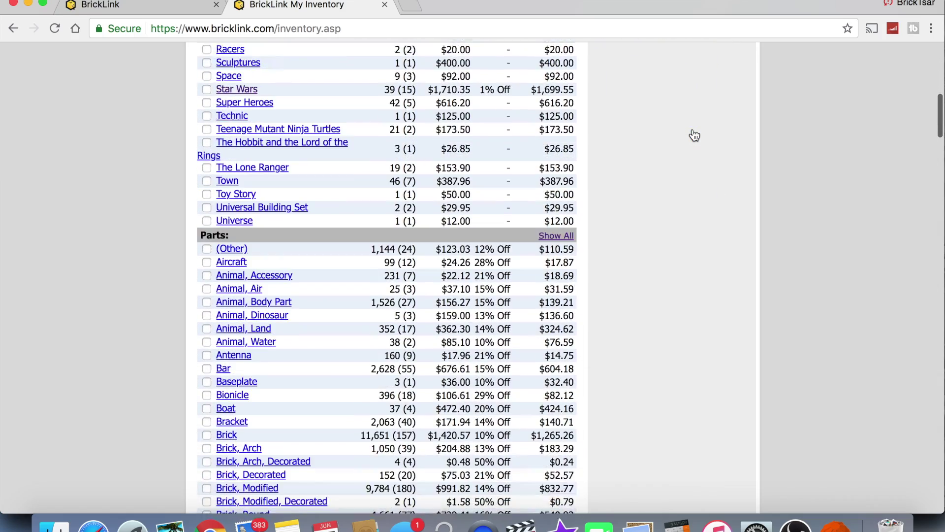
scroll(694, 135, "down", 20)
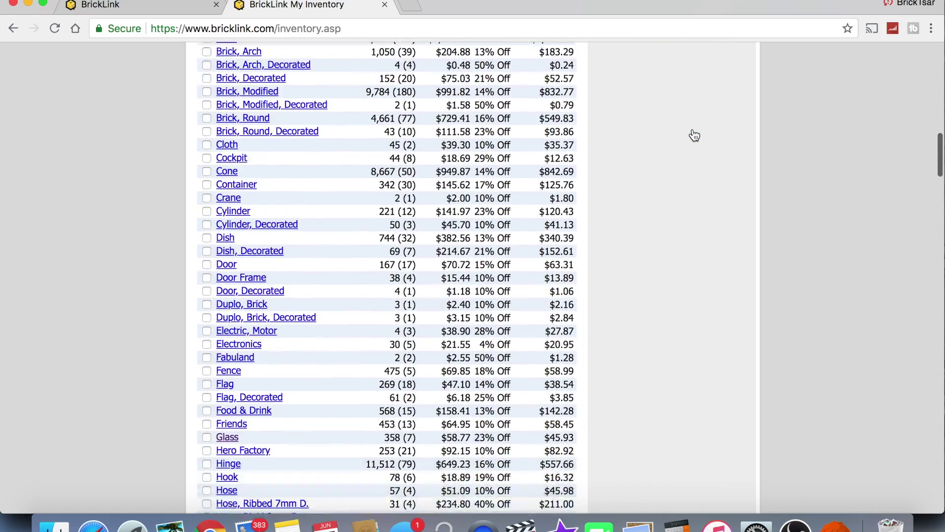
scroll(694, 136, "up", 20)
scroll(694, 135, "up", 20)
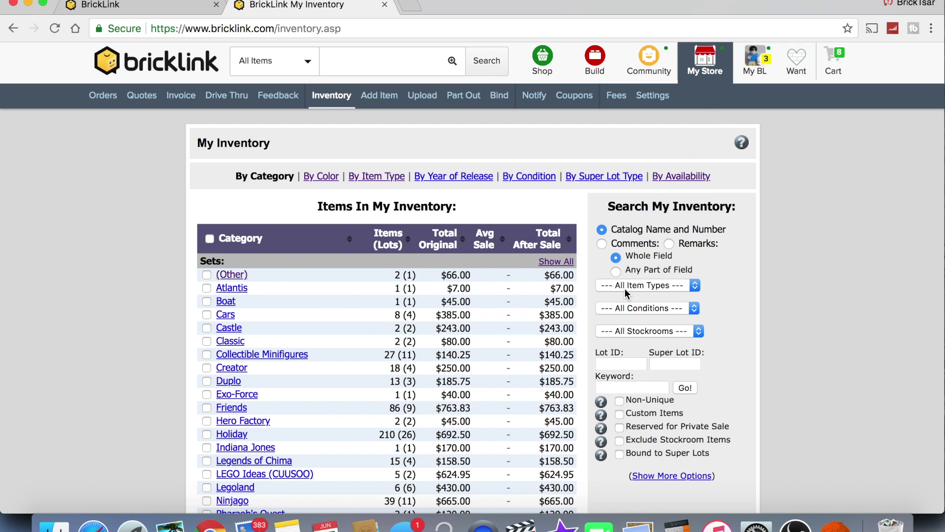
Expand the additional inventory search options and review the available filters
scroll(625, 288, "down", 3)
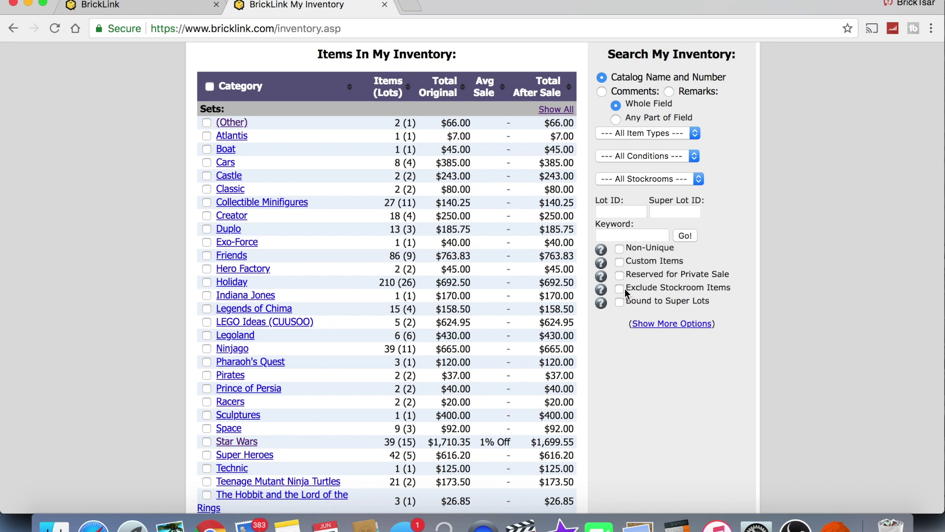
left_click(647, 325)
scroll(647, 324, "down", 5)
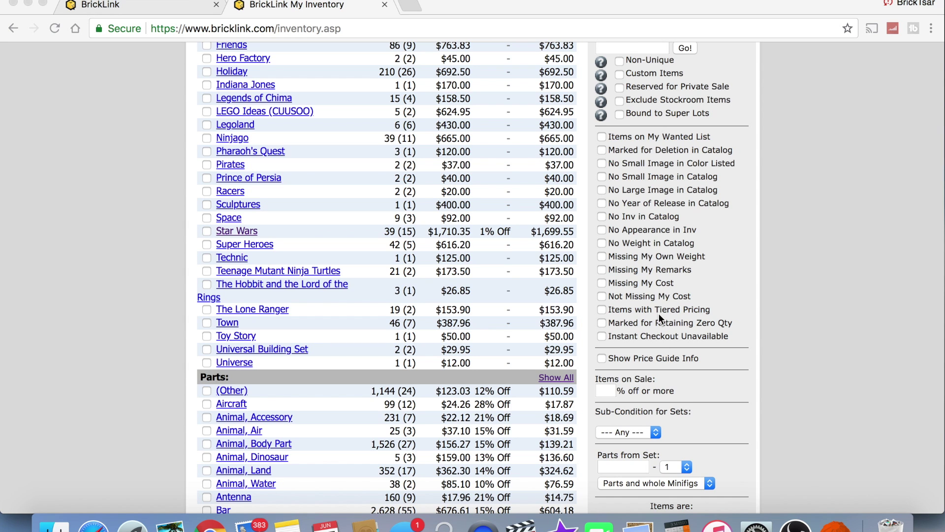
scroll(659, 317, "down", 10)
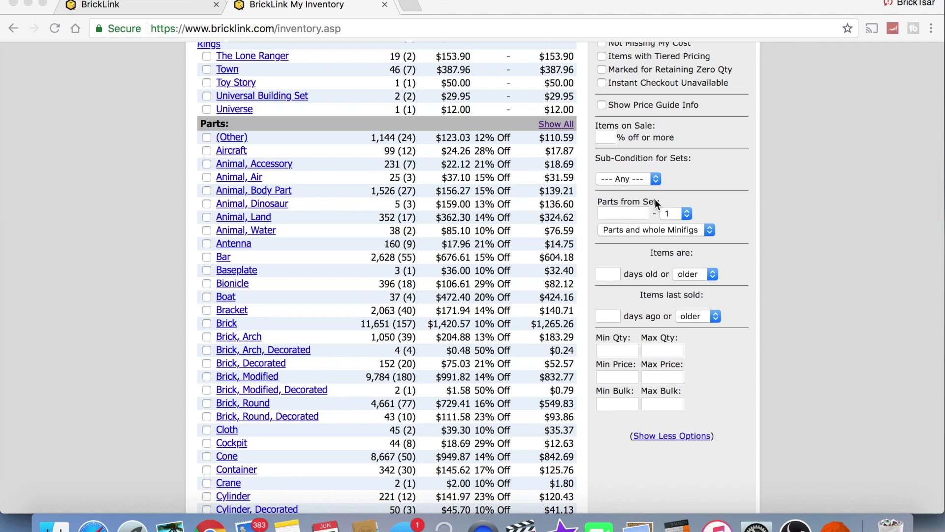
Search the inventory for parts from set 75192-1, including parts and whole minifigs
left_click(632, 213)
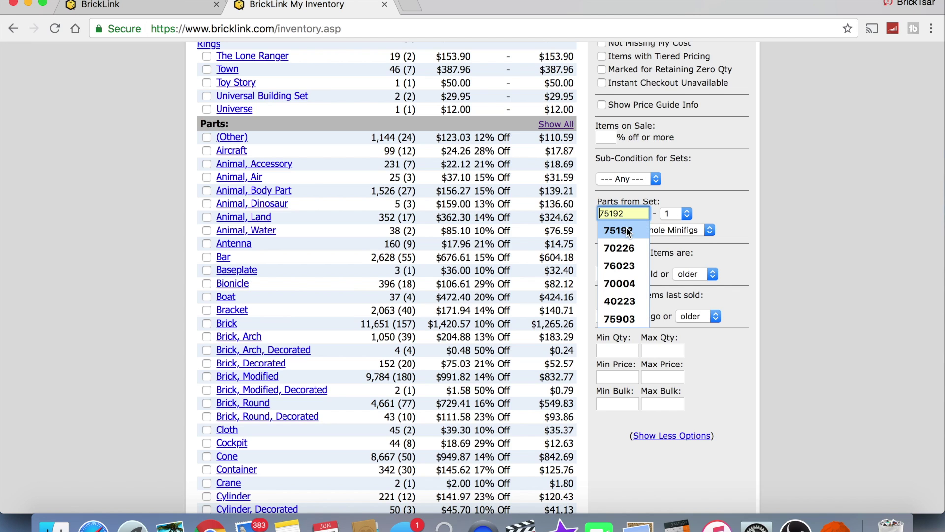
left_click(624, 234)
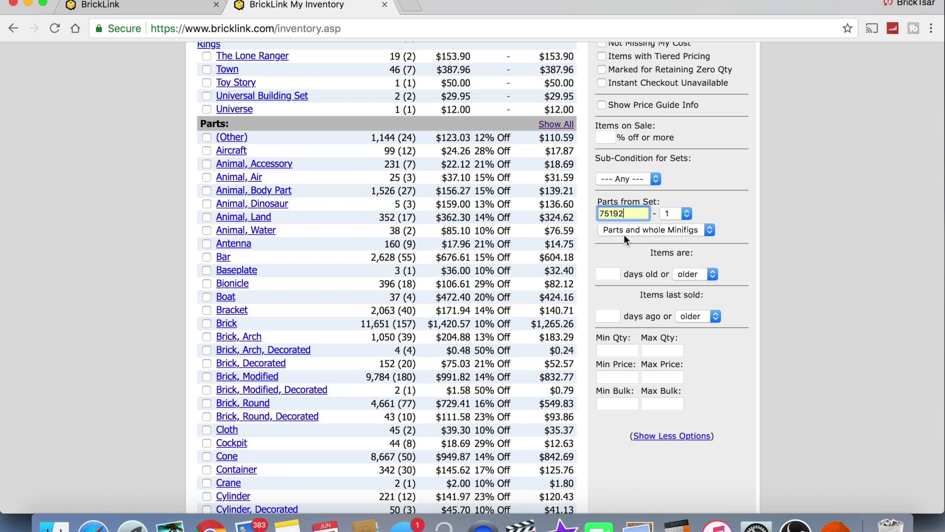
scroll(623, 234, "up", 5)
scroll(624, 235, "up", 6)
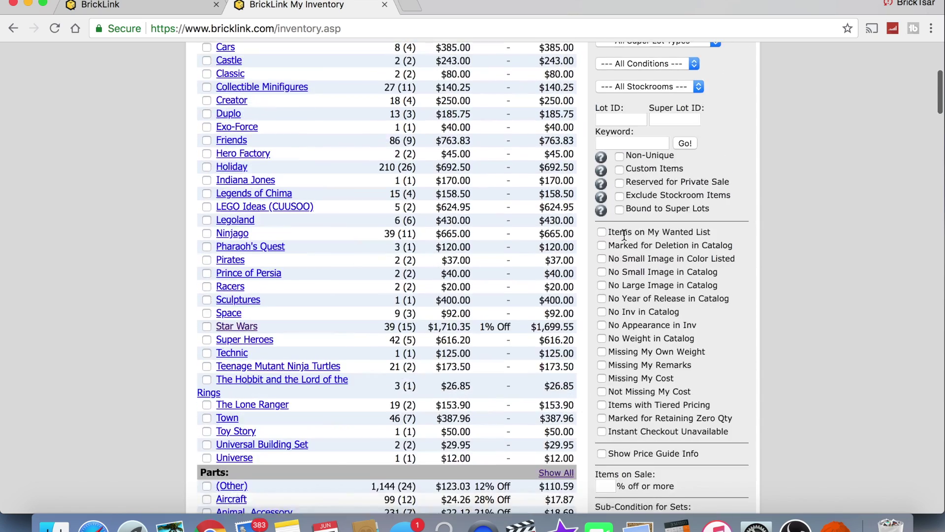
left_click(685, 210)
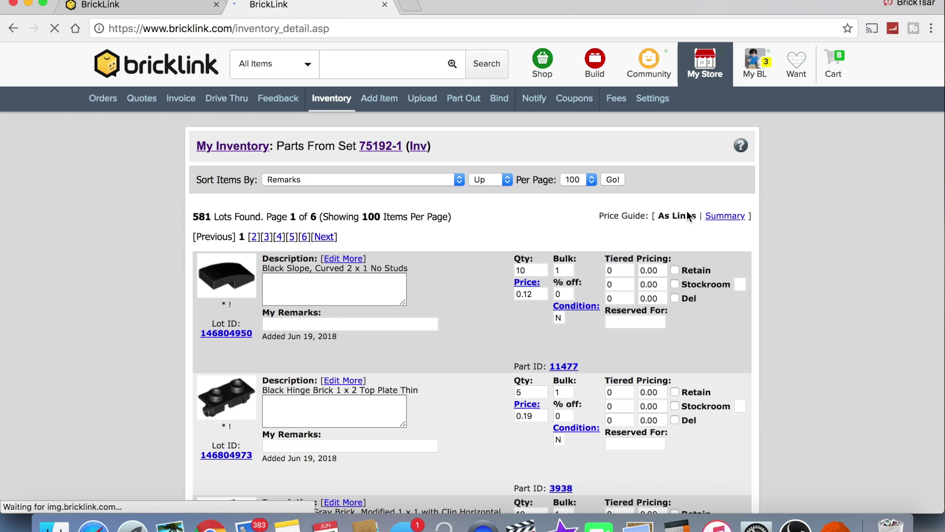
Look through the inventory lots matching set 75192-1, checking their remarks, quantities and prices
scroll(686, 211, "down", 5)
scroll(686, 211, "down", 10)
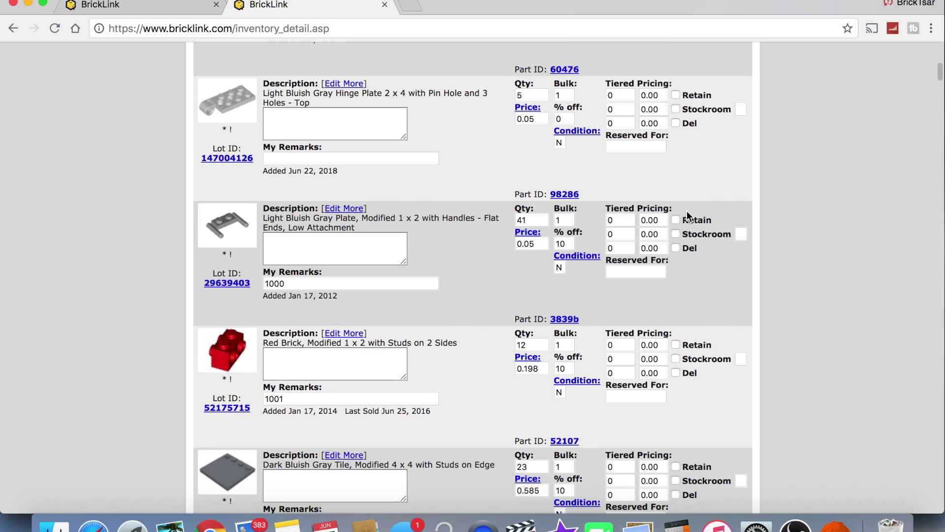
scroll(686, 217, "down", 12)
scroll(686, 216, "down", 20)
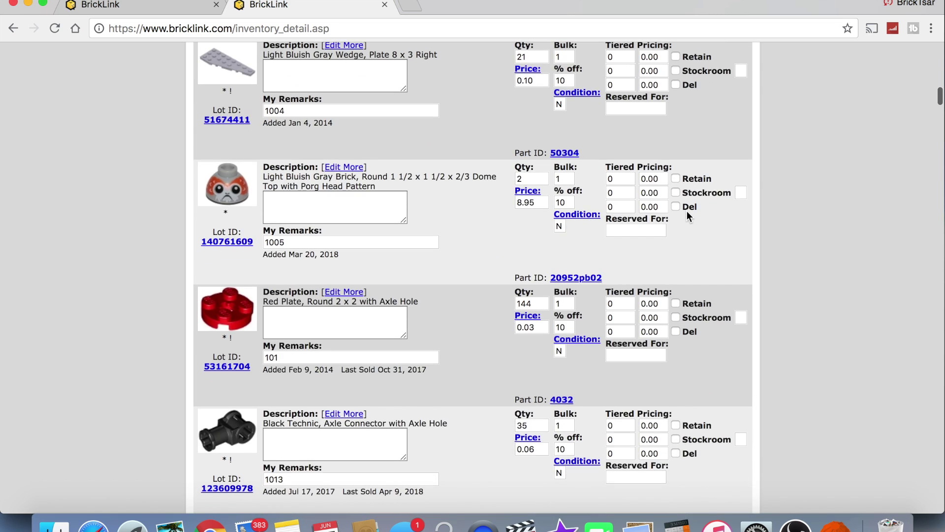
scroll(688, 216, "down", 7)
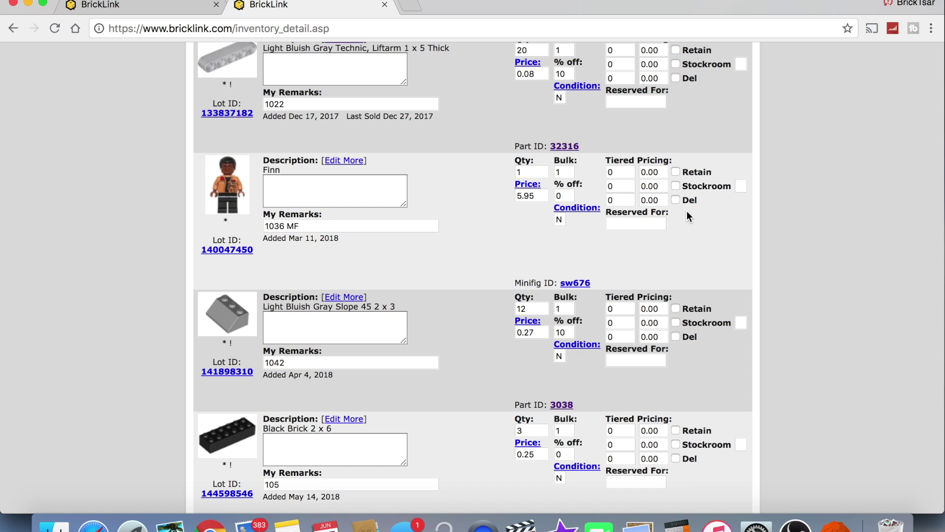
scroll(687, 217, "down", 20)
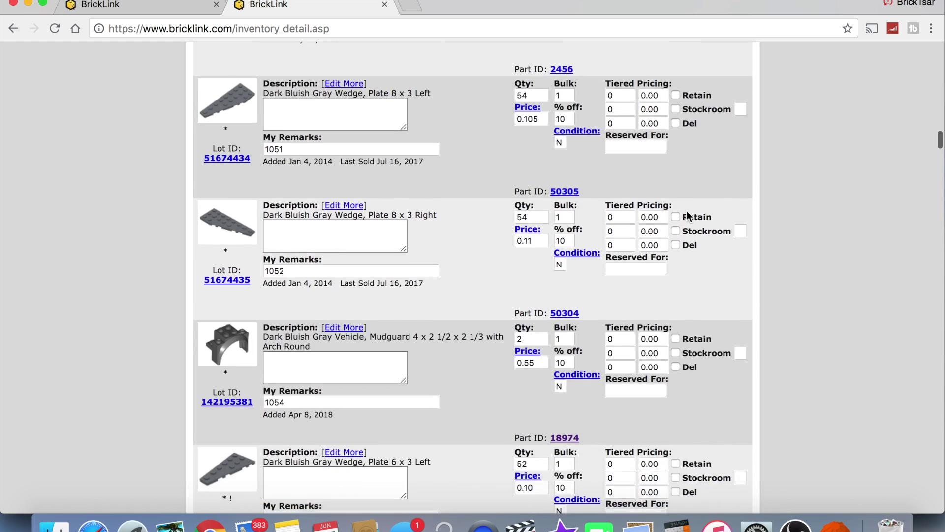
scroll(688, 216, "down", 15)
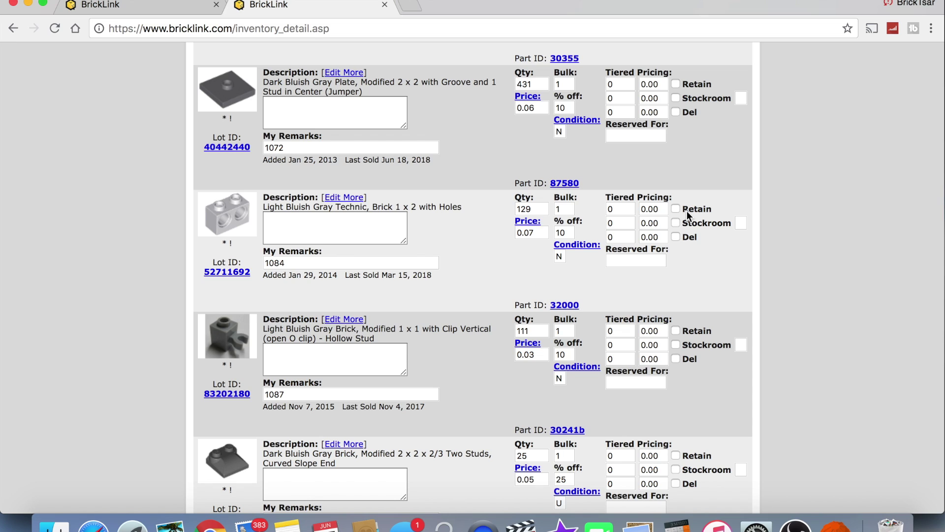
scroll(299, 178, "up", 2)
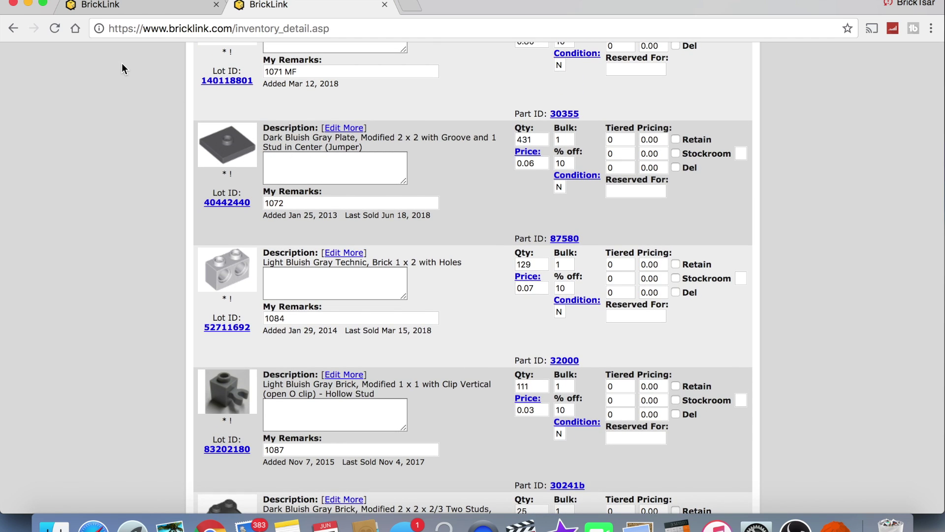
Return to the inventory overview, expand the extra search options and search for parts from set 5004590-1
left_click(15, 28)
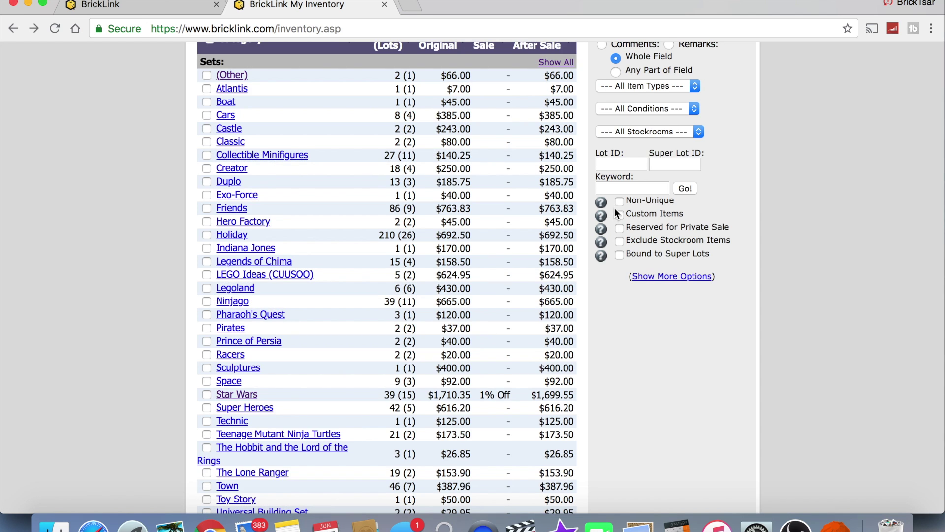
left_click(673, 276)
scroll(676, 275, "down", 6)
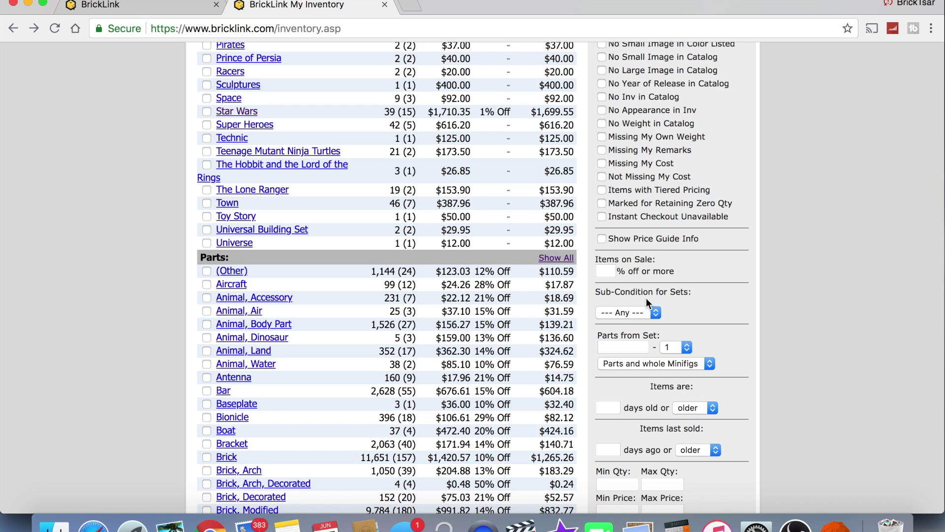
left_click(627, 346)
type("500")
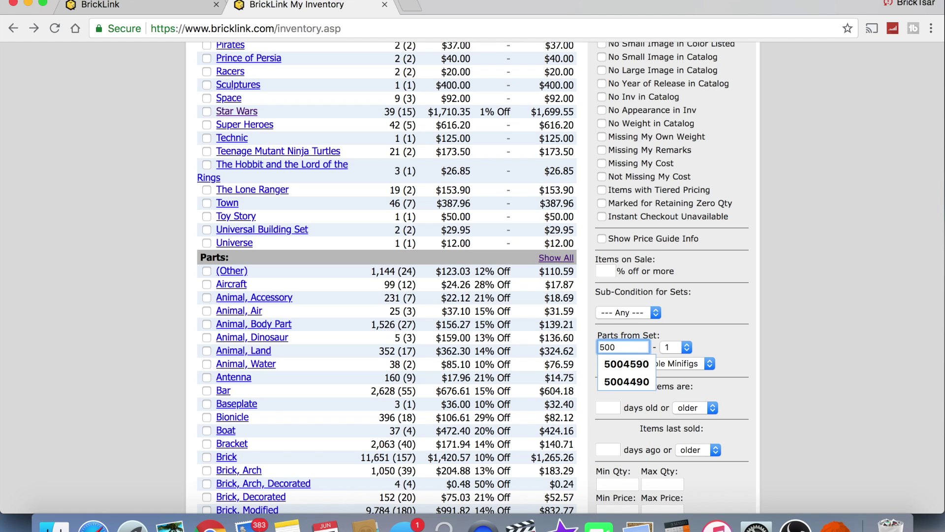
left_click(624, 364)
key("Return")
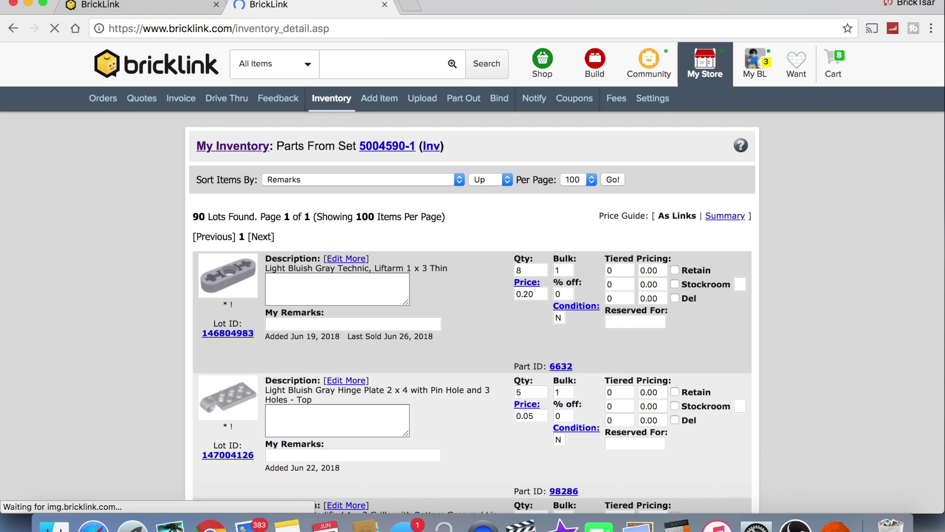
Examine the inventory lots matching set 5004590-1, including their conditions, remarks, quantities and prices
scroll(473, 275, "down", 10)
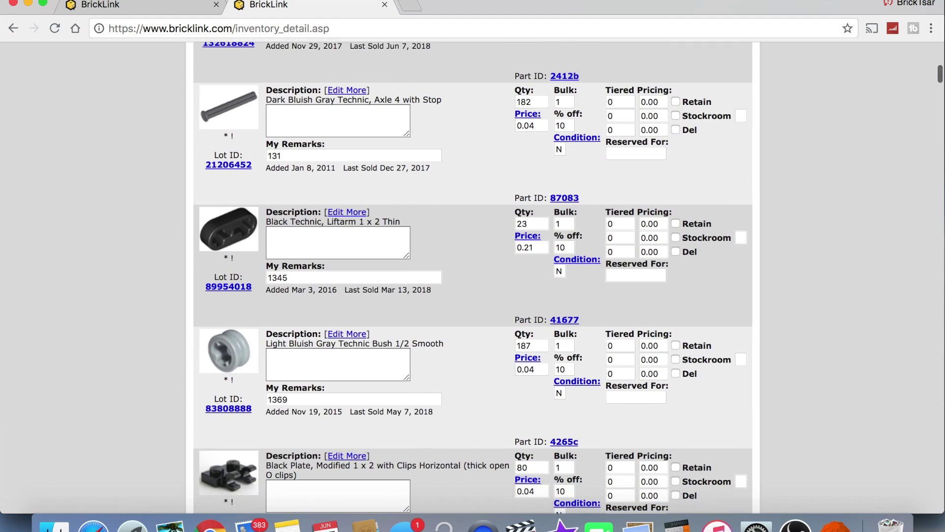
scroll(473, 275, "down", 12)
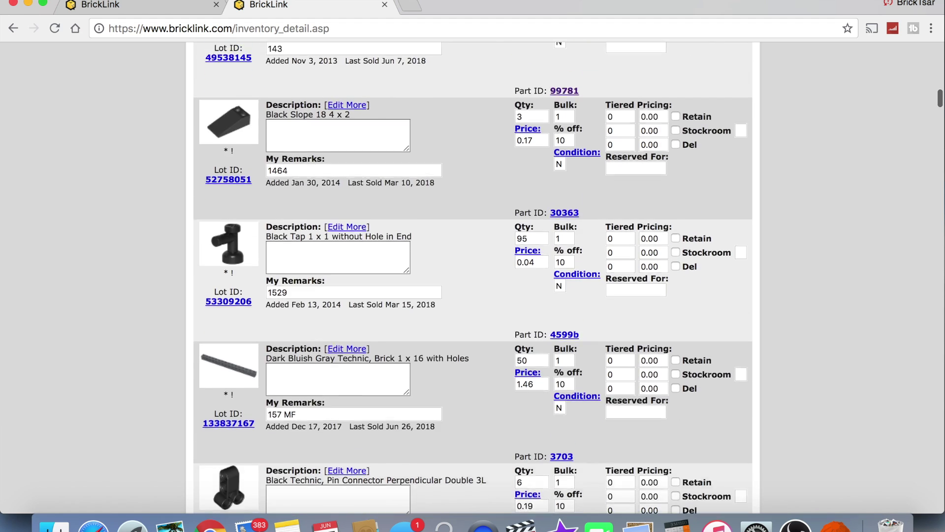
scroll(473, 276, "down", 4)
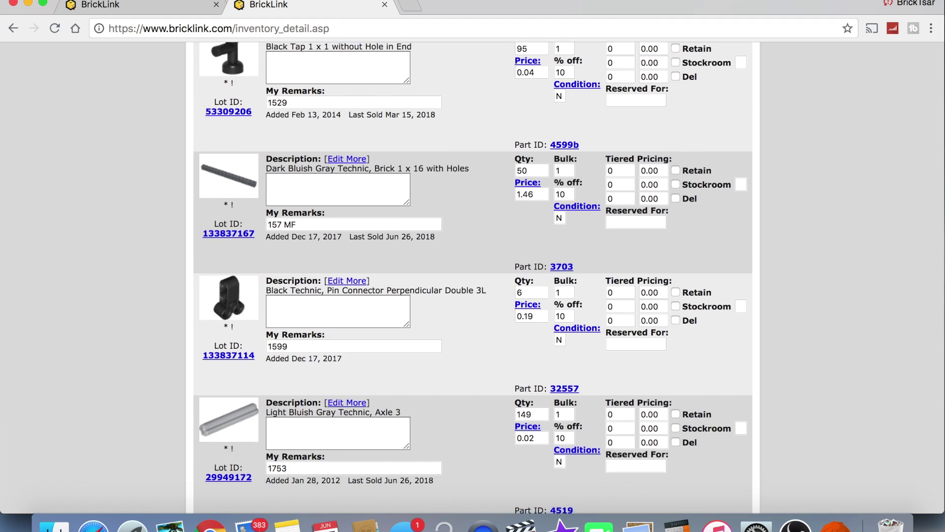
scroll(472, 276, "down", 7)
scroll(472, 276, "down", 15)
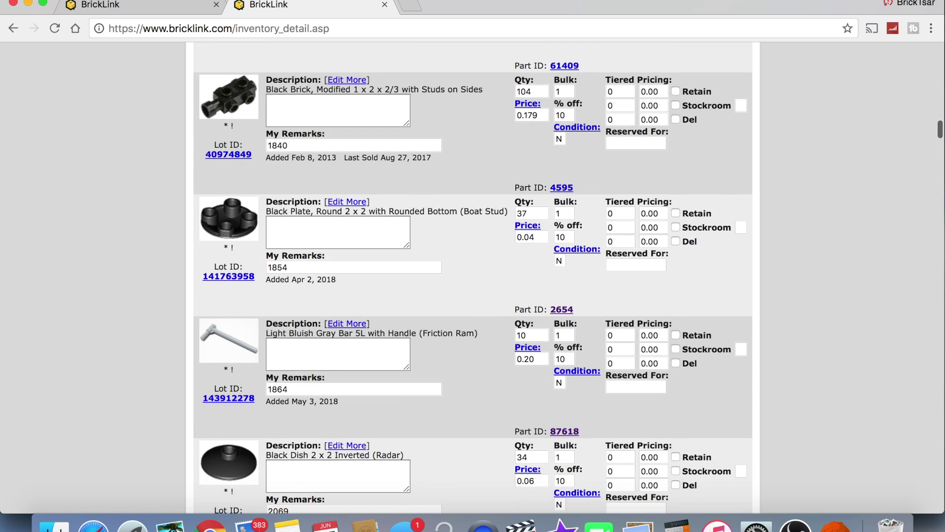
scroll(473, 276, "down", 11)
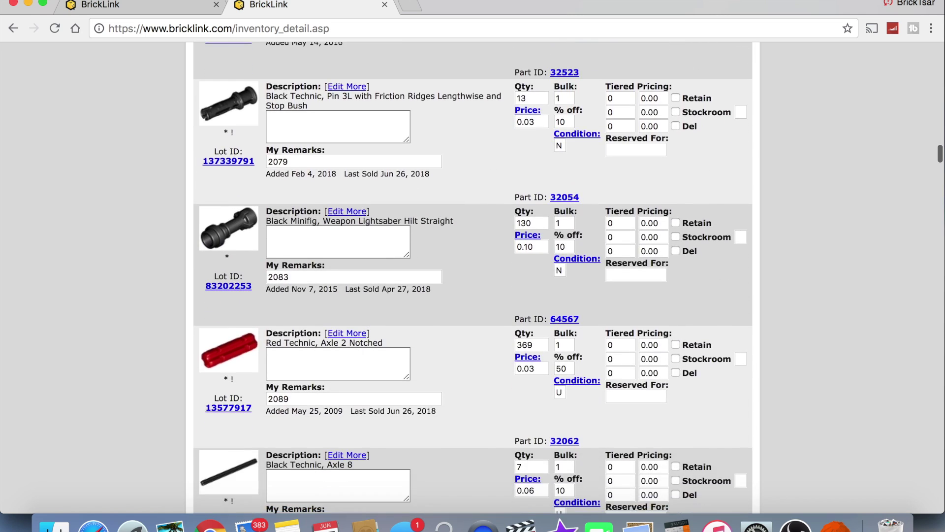
scroll(472, 276, "down", 16)
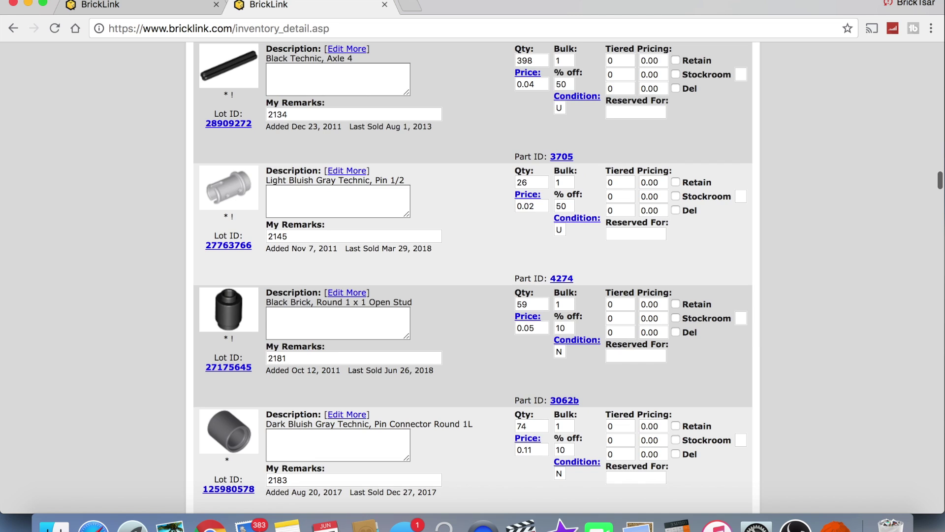
scroll(473, 275, "down", 14)
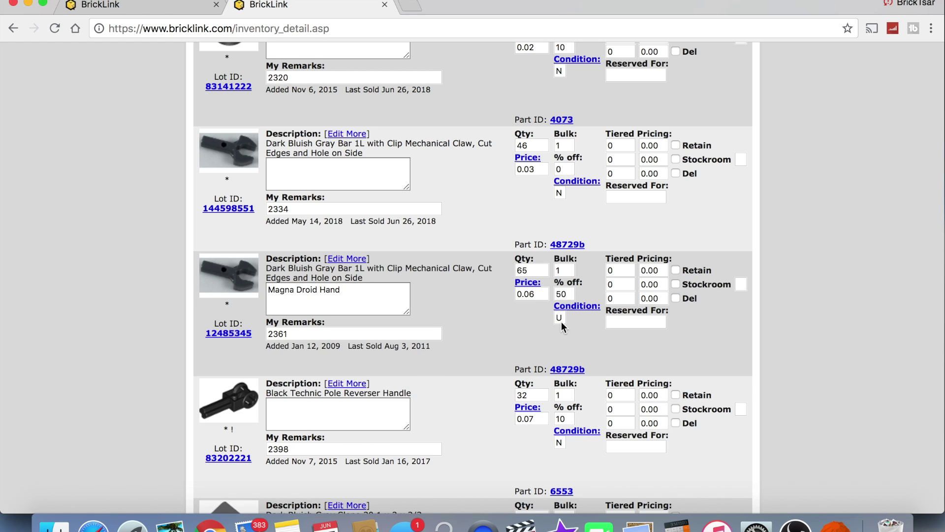
scroll(500, 397, "down", 5)
scroll(500, 397, "down", 10)
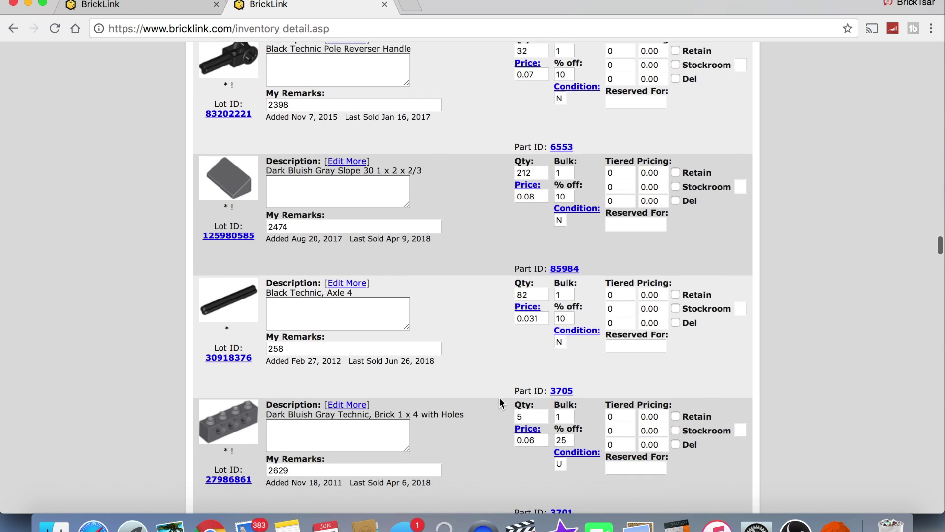
scroll(500, 404, "down", 17)
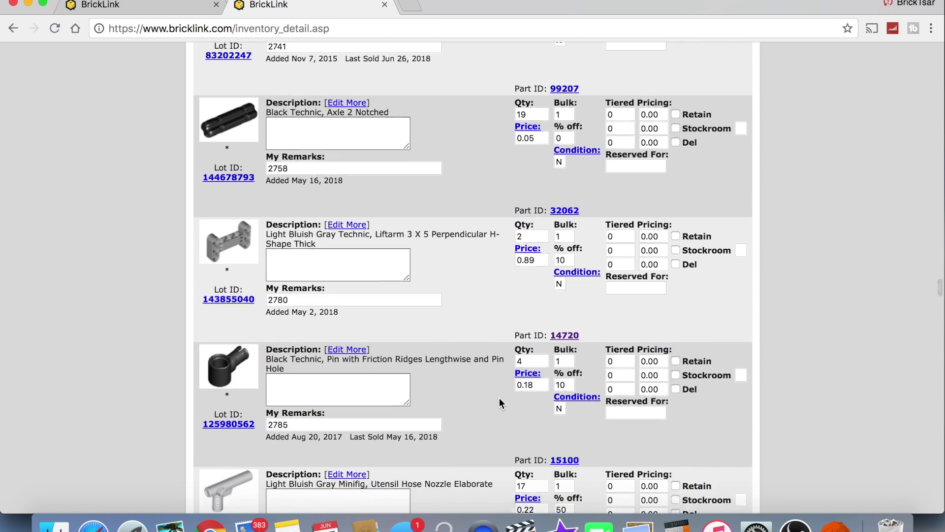
scroll(499, 403, "down", 16)
scroll(499, 397, "down", 13)
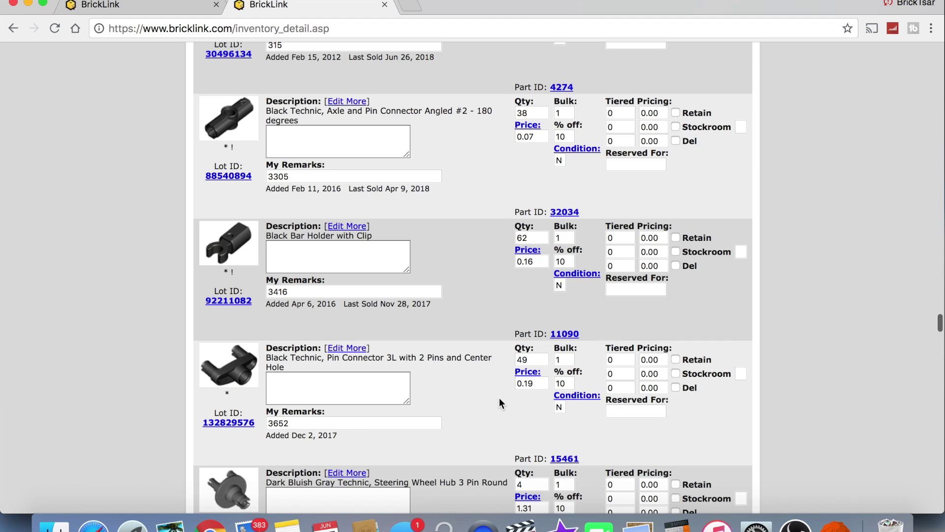
scroll(499, 398, "down", 3)
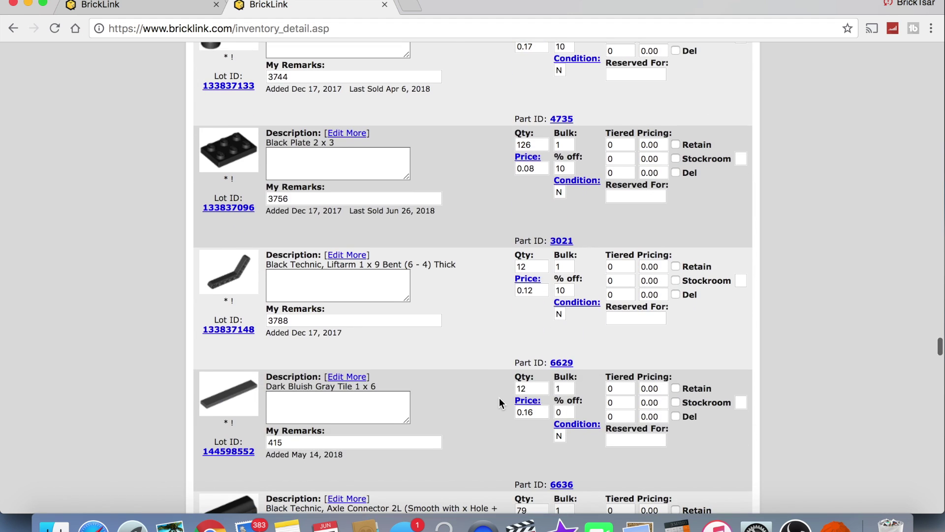
Look through the remaining lots for set 5004590-1 to the end of the list, checking remarks and stockroom assignments
scroll(499, 397, "down", 10)
scroll(499, 399, "down", 11)
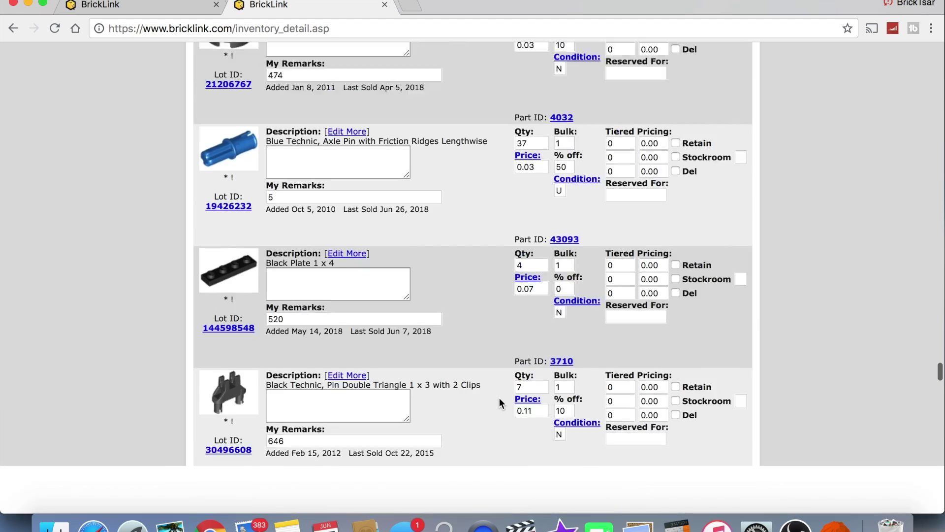
scroll(499, 402, "down", 11)
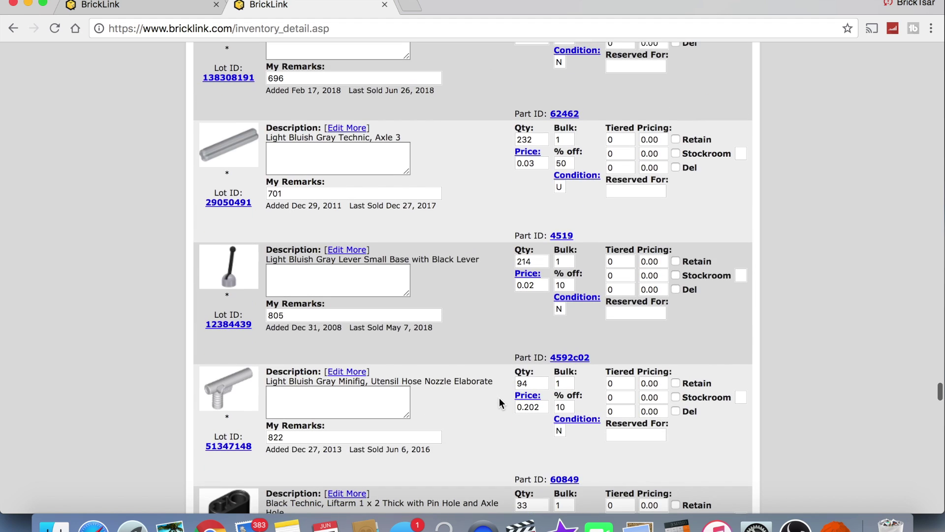
scroll(499, 402, "down", 5)
scroll(500, 402, "down", 11)
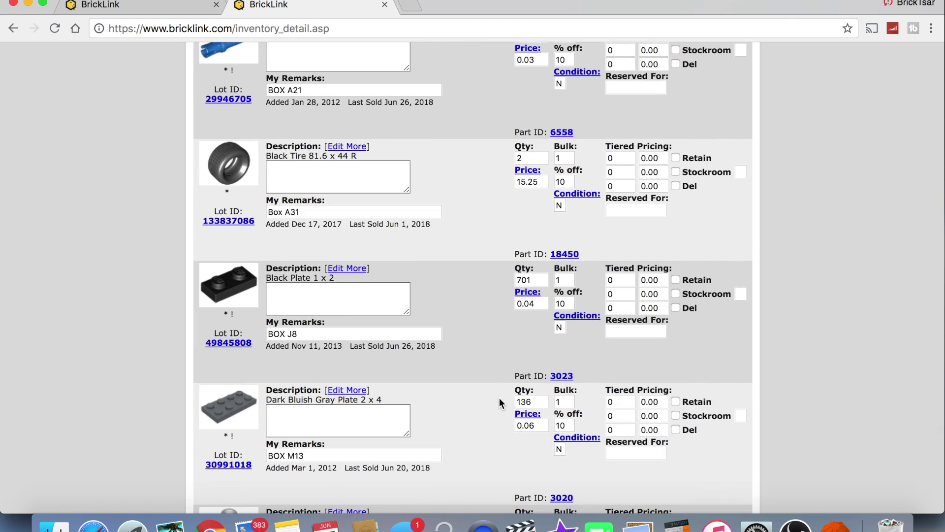
scroll(499, 400, "down", 14)
scroll(500, 402, "down", 17)
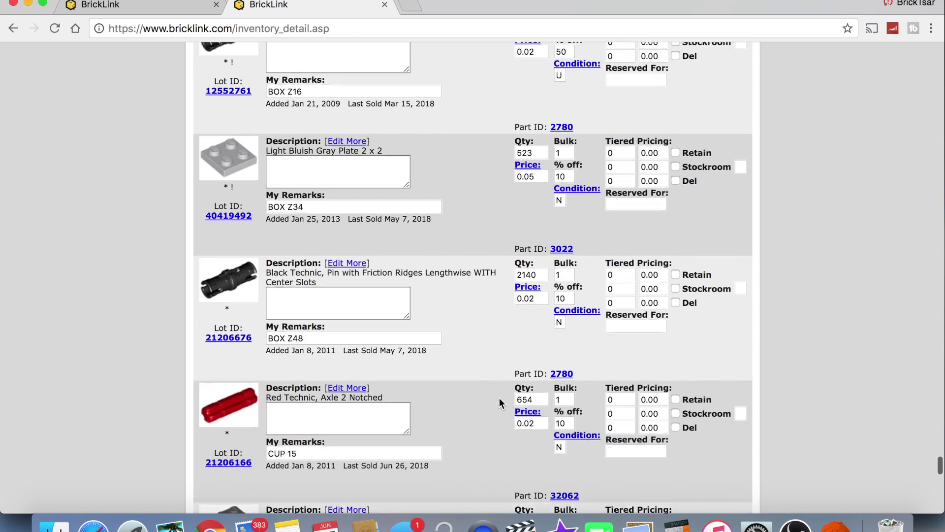
scroll(499, 397, "down", 4)
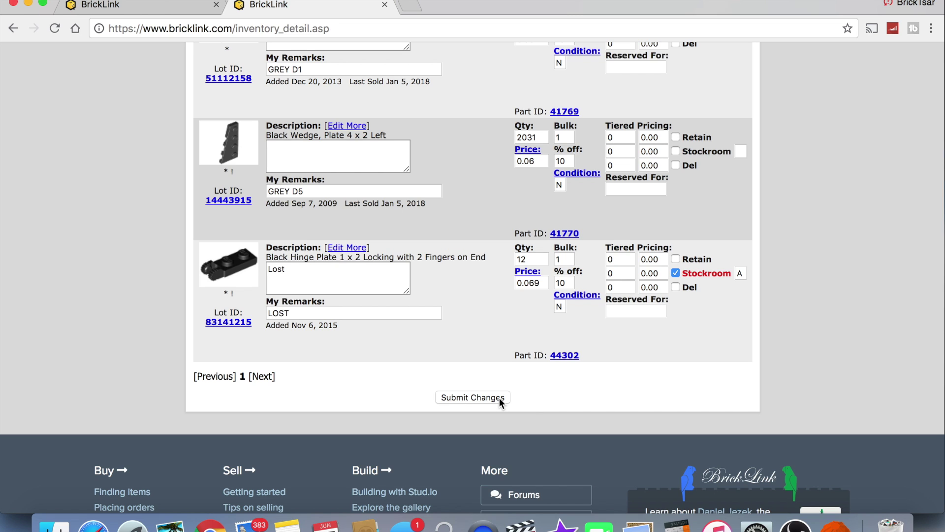
scroll(499, 398, "down", 2)
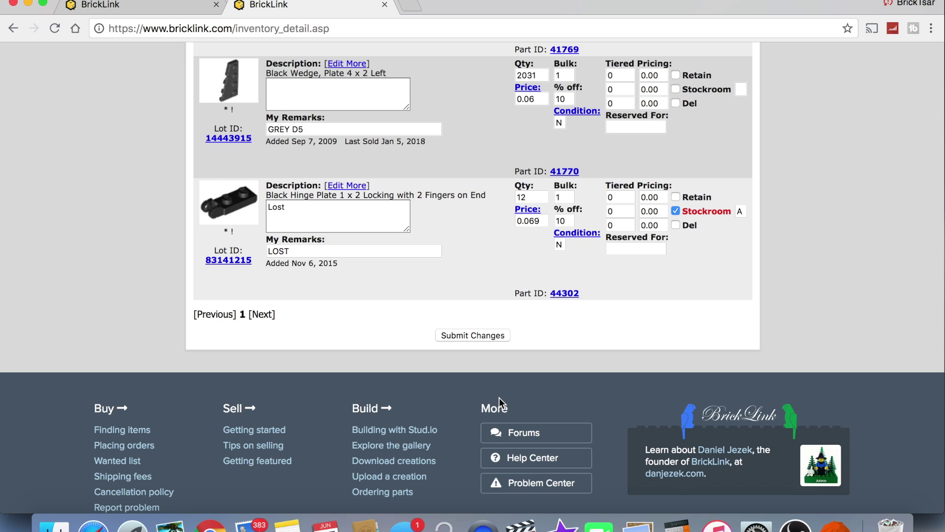
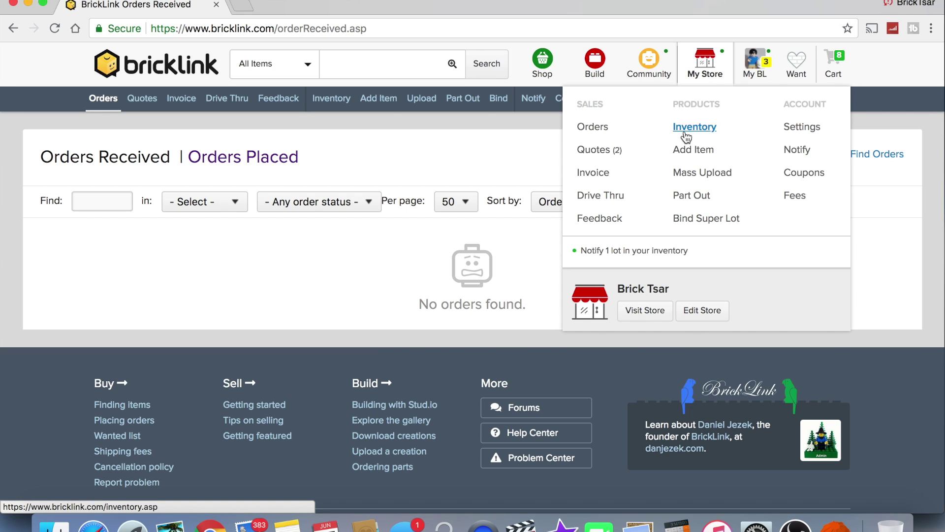
Open the store settings and look over the display options
left_click(805, 129)
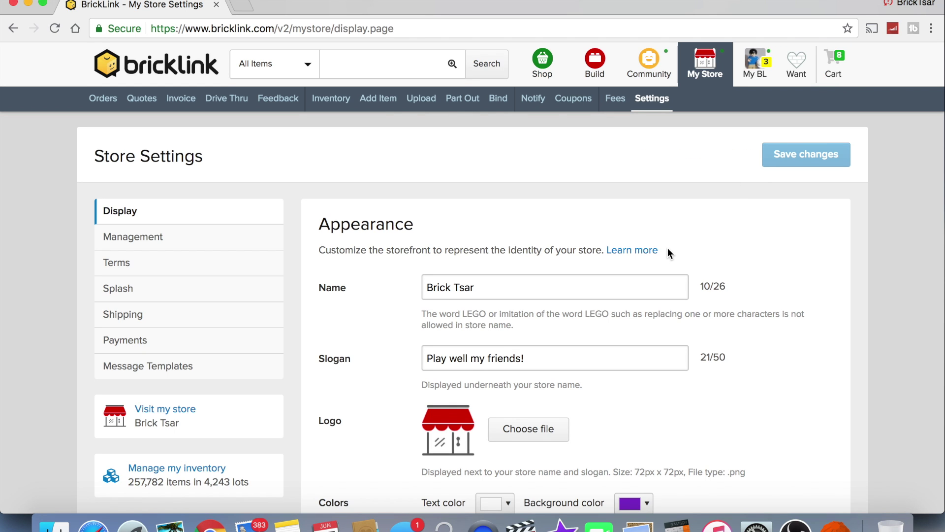
scroll(668, 251, "down", 15)
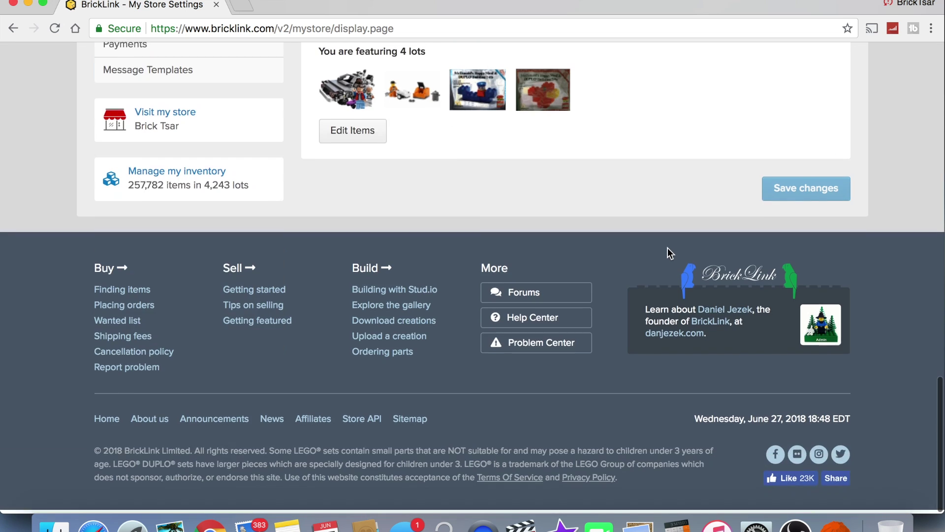
scroll(668, 251, "up", 8)
scroll(668, 251, "up", 4)
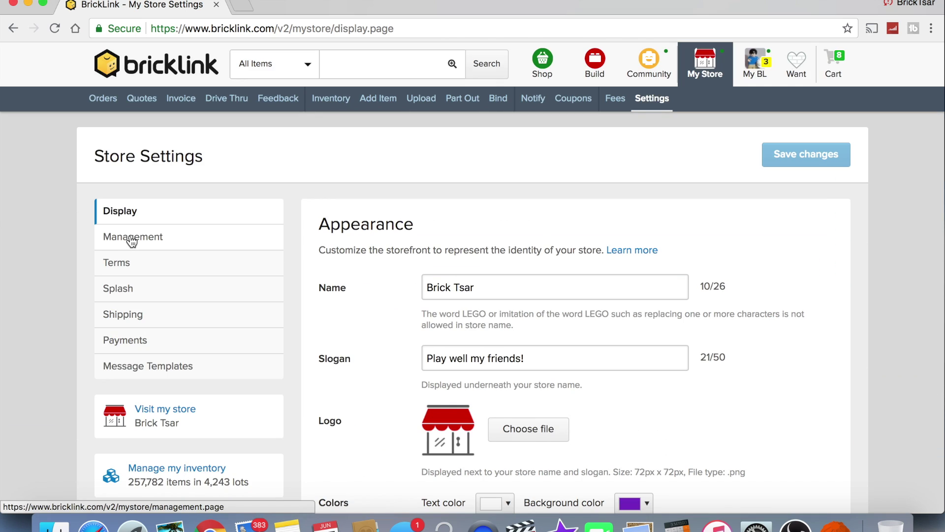
Open the store's management settings and examine the Store / Inventory Options, especially the multiple stockrooms A, B and C option
left_click(132, 238)
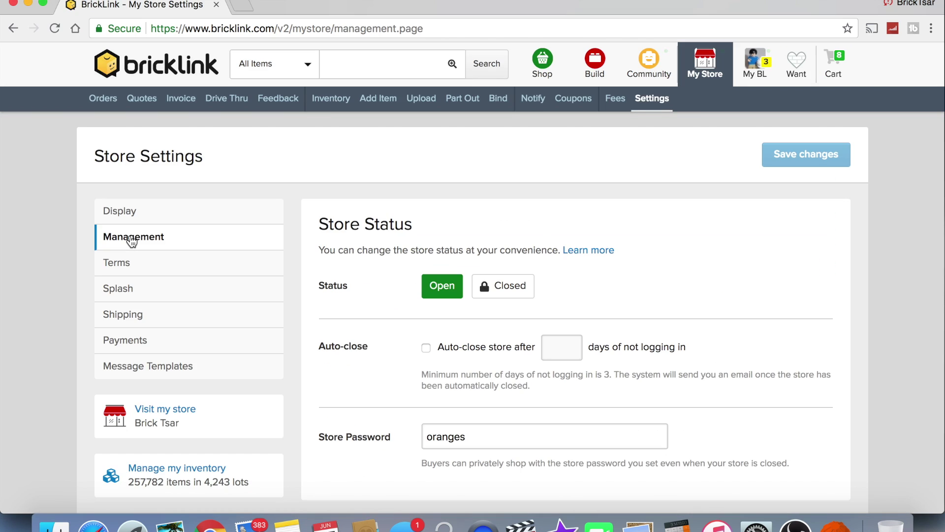
scroll(259, 366, "down", 15)
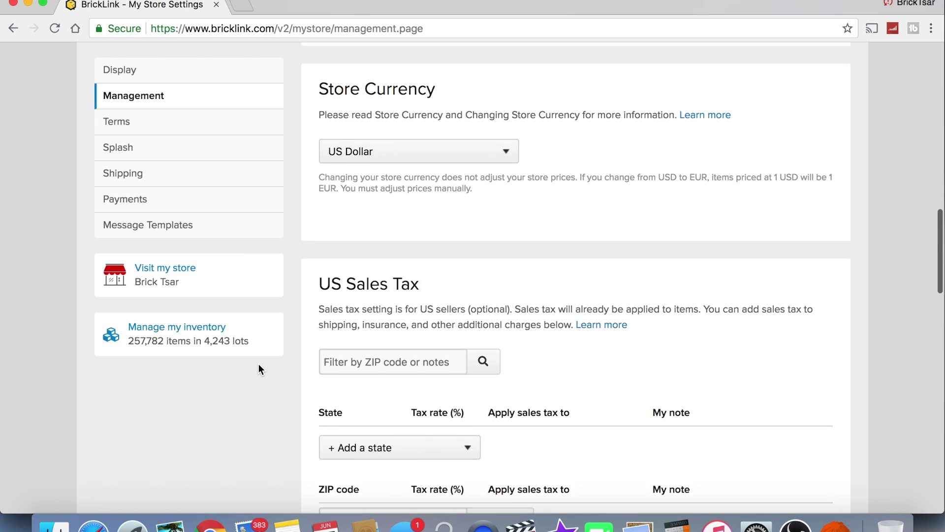
scroll(259, 367, "up", 2)
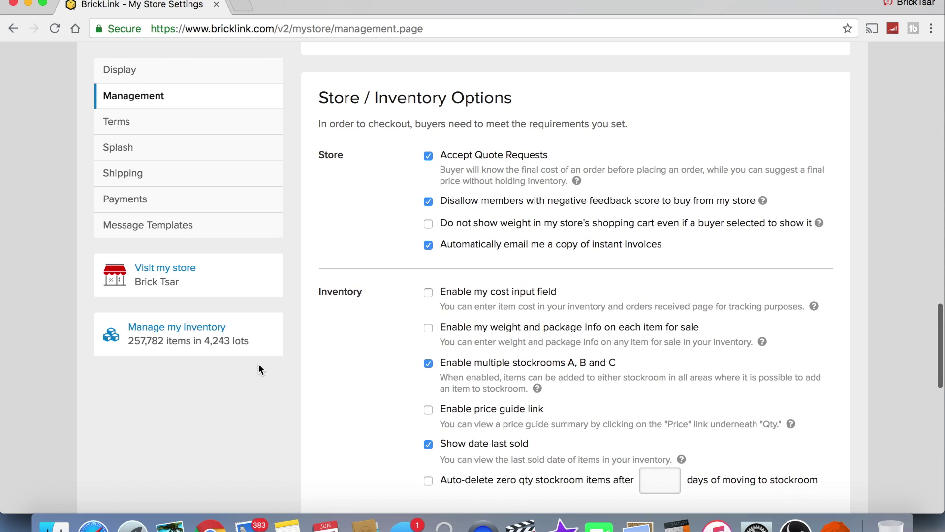
scroll(258, 364, "down", 1)
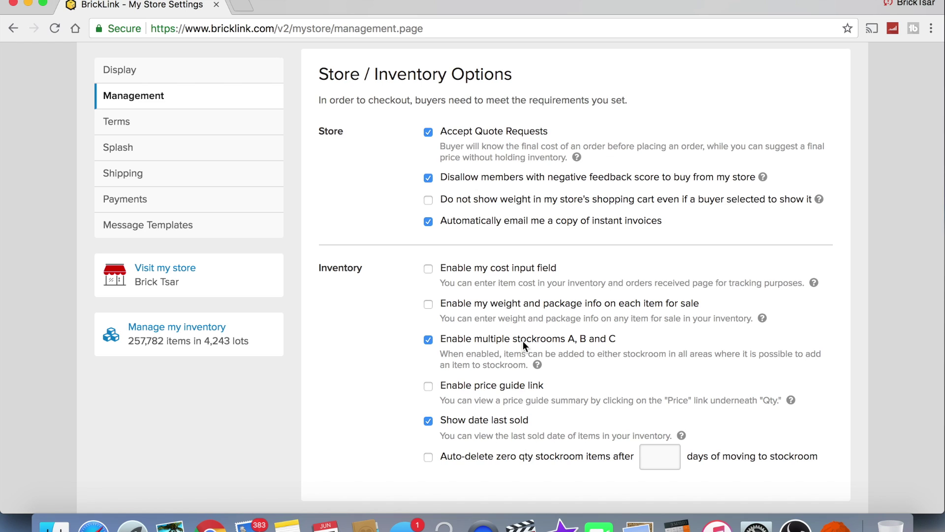
scroll(595, 314, "up", 15)
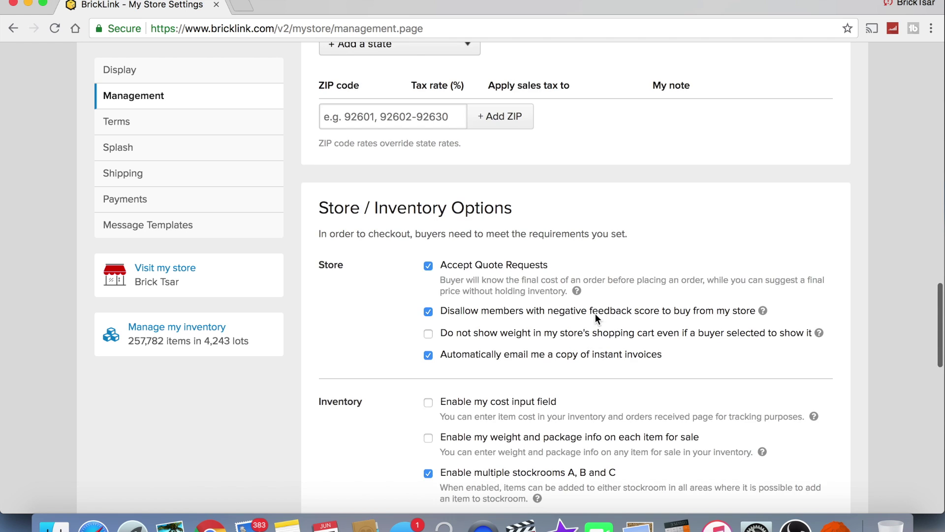
scroll(595, 314, "up", 5)
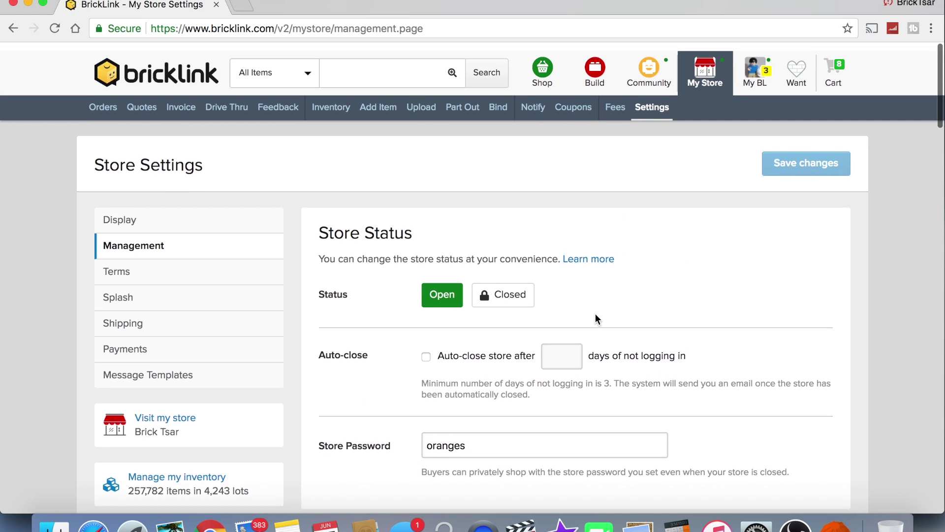
Group the store inventory by availability and list the Stockroom A items
mouse_move(705, 83)
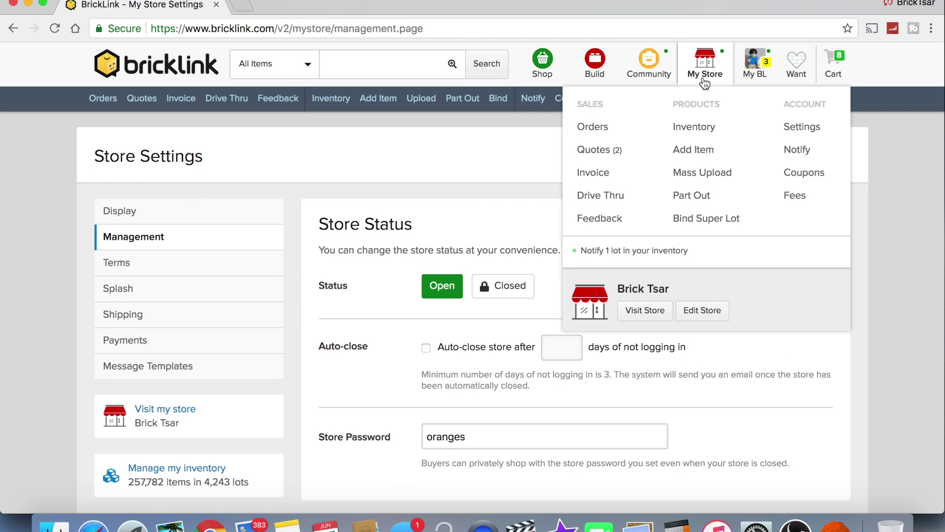
left_click(691, 131)
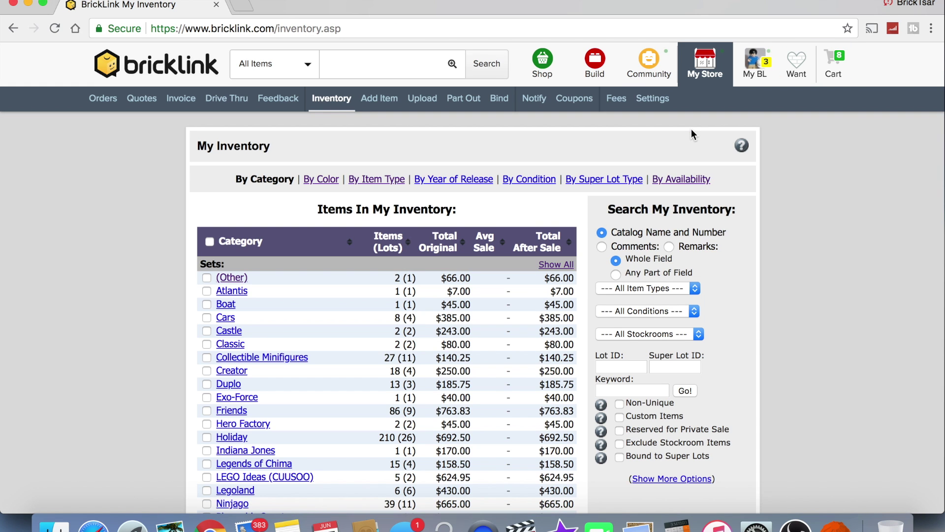
left_click(694, 185)
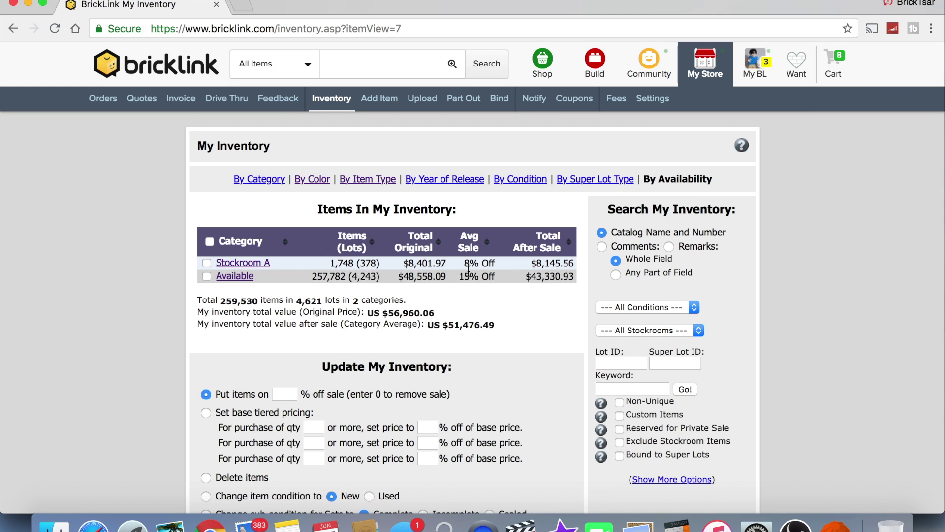
left_click(240, 264)
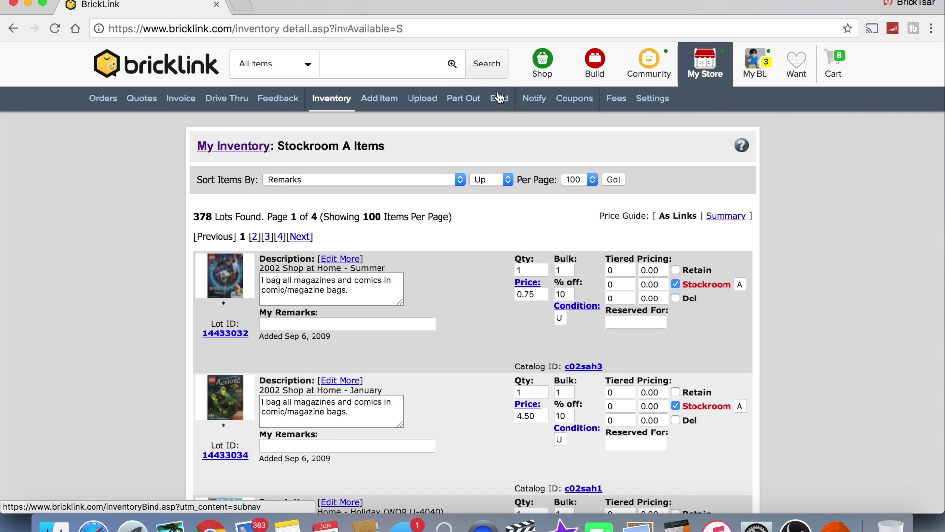
Return to the inventory overview, show the additional search options and search the Remarks field for "lost"
left_click(331, 108)
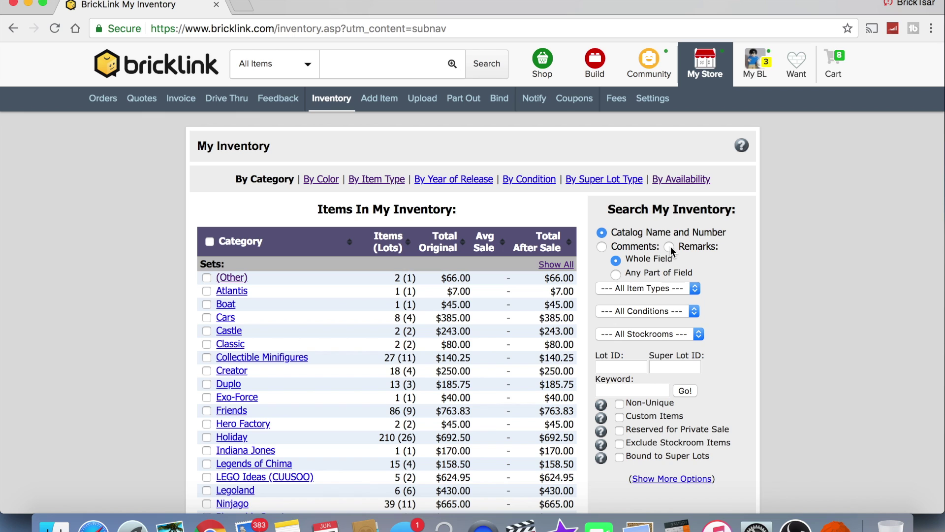
left_click(669, 246)
scroll(675, 315, "down", 2)
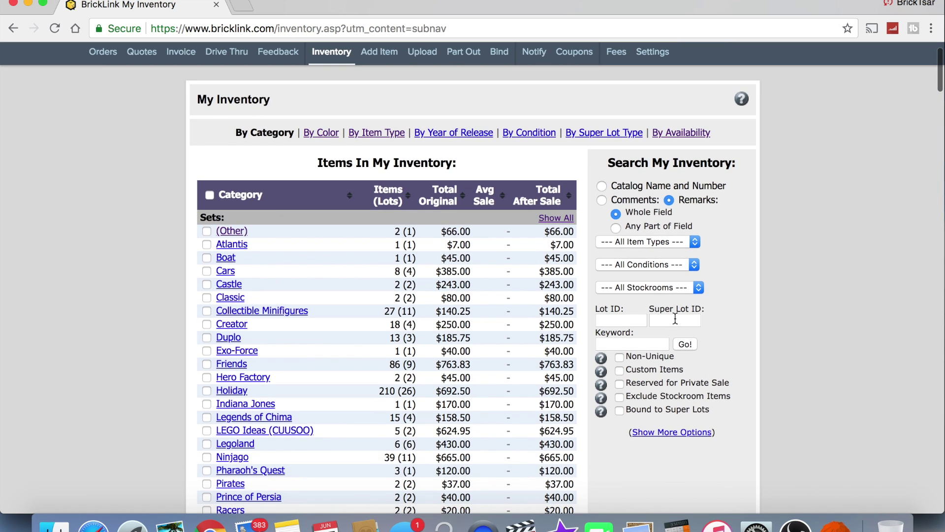
left_click(662, 433)
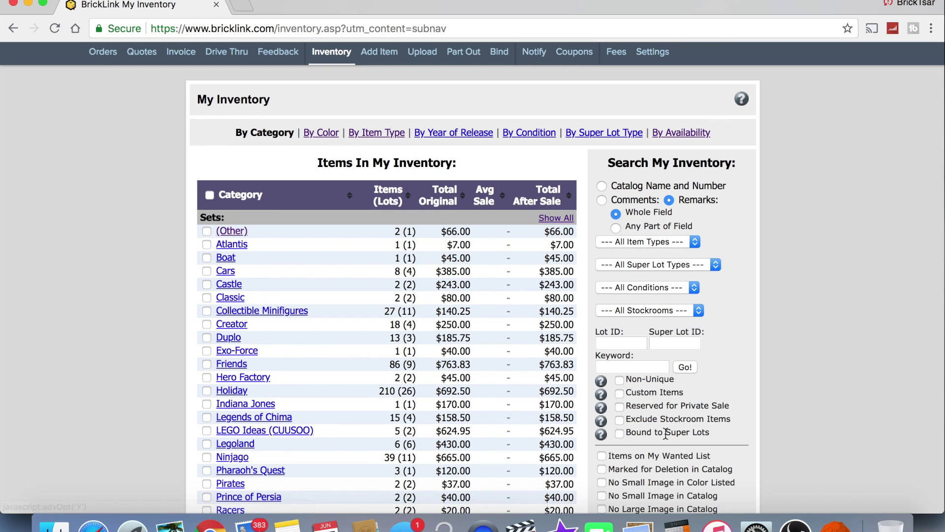
scroll(659, 352, "down", 3)
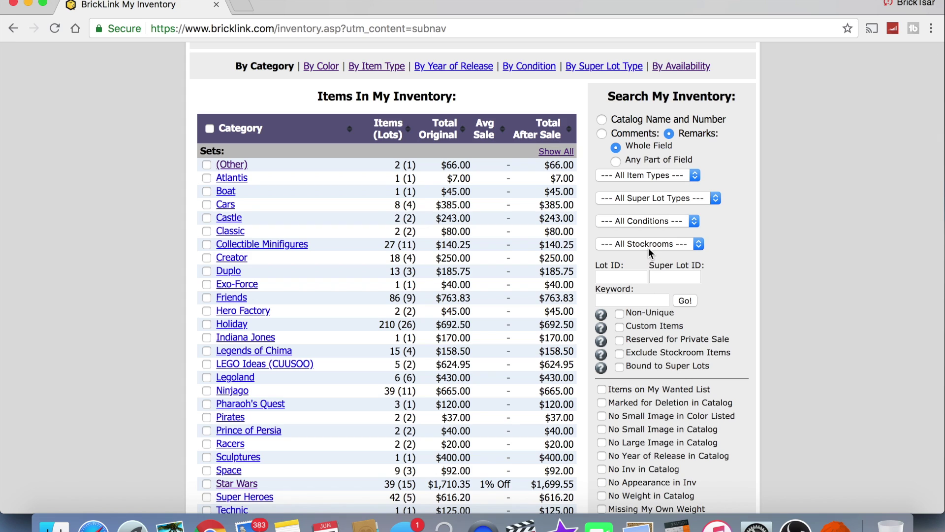
left_click(618, 296)
type("lost")
key("Return")
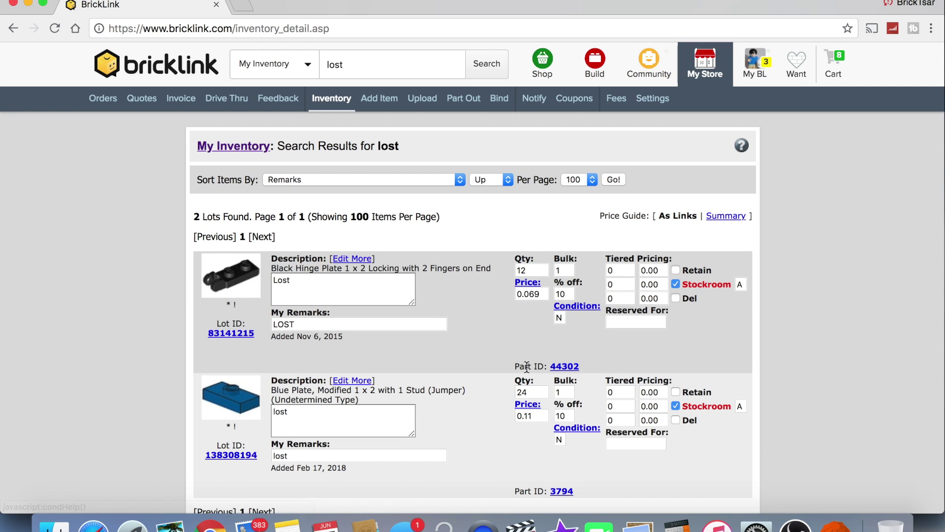
Review the lots found for "lost", checking their descriptions, remarks and stockroom assignments
scroll(531, 364, "down", 5)
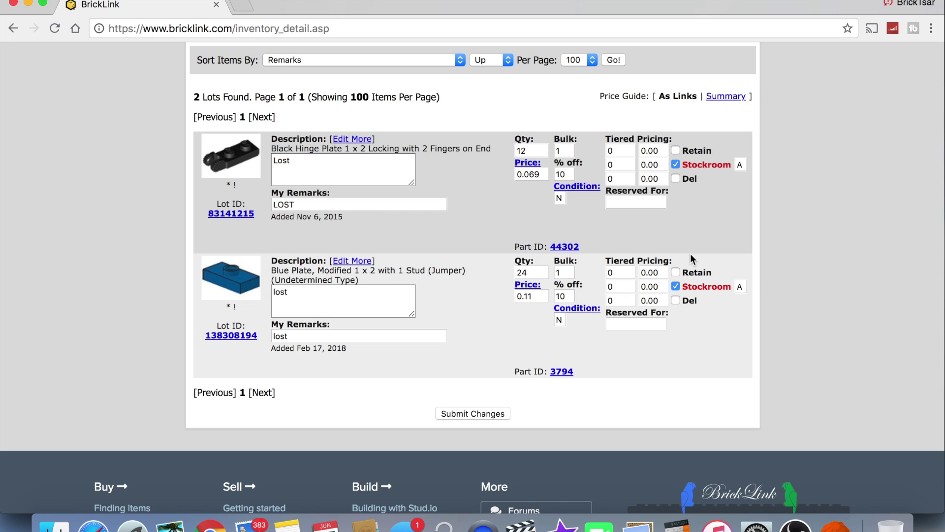
scroll(690, 253, "up", 3)
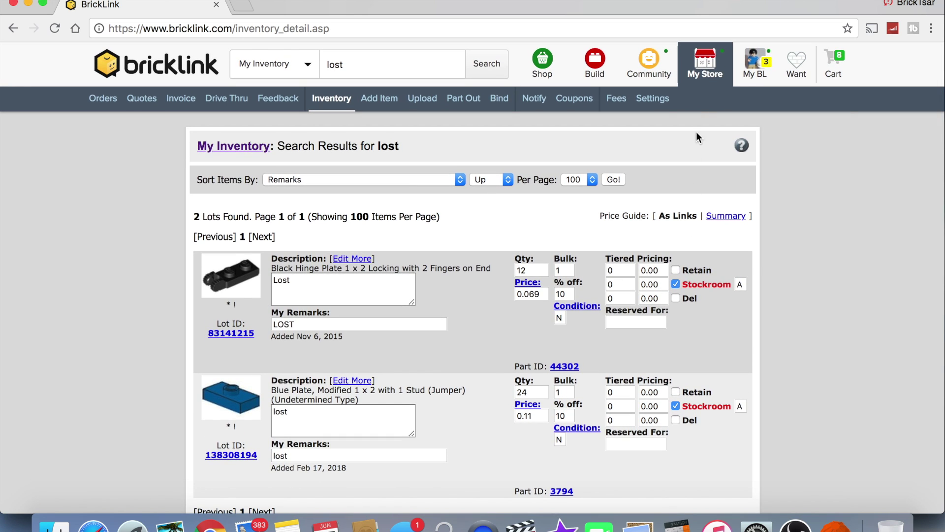
mouse_move(713, 88)
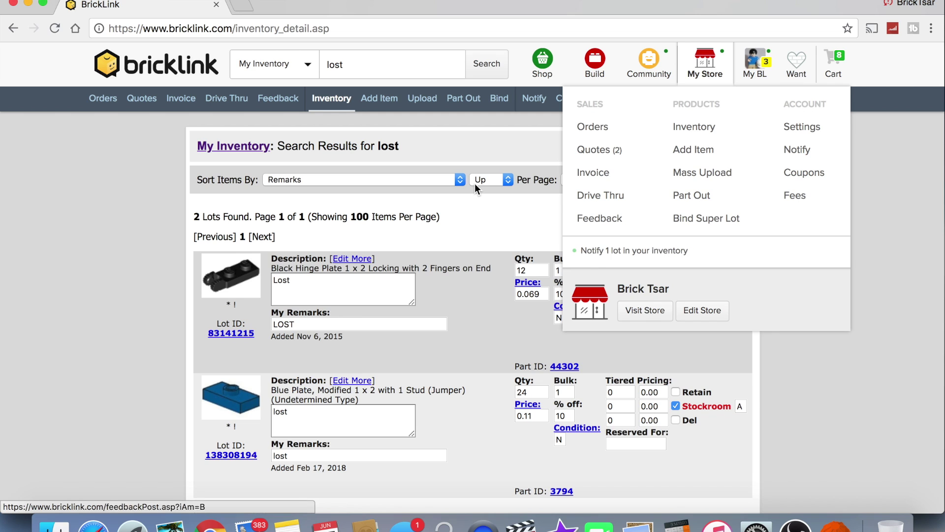
Switch to the desktop parts inventory program and look through the parts list in the inventory for set 60025-1
left_click(831, 523)
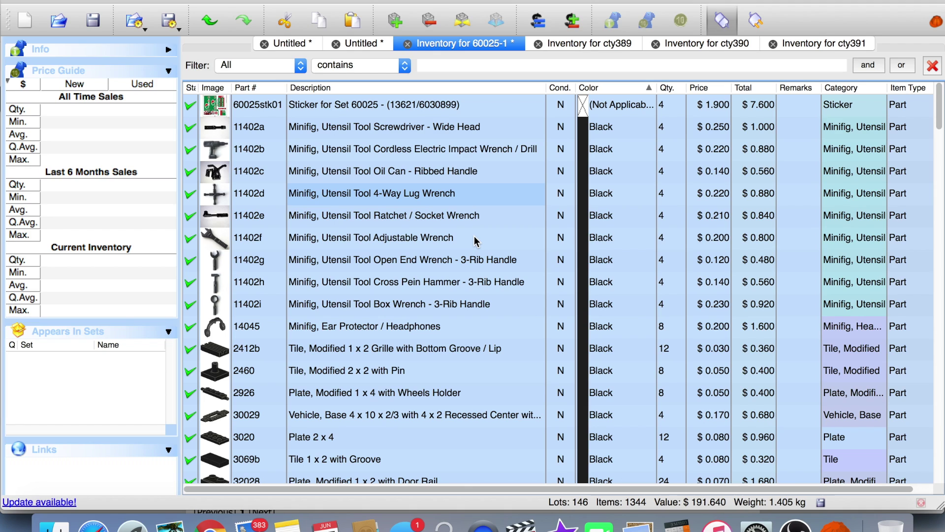
scroll(474, 239, "down", 5)
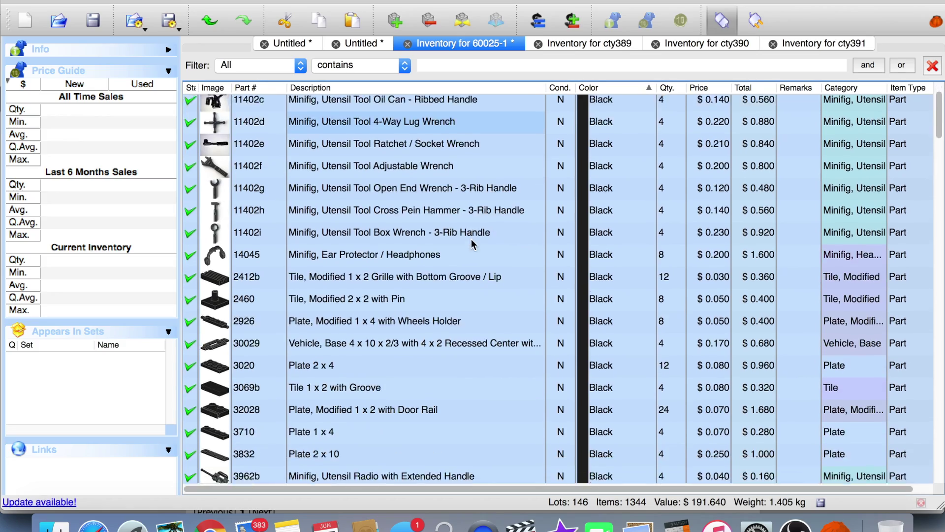
scroll(472, 243, "down", 15)
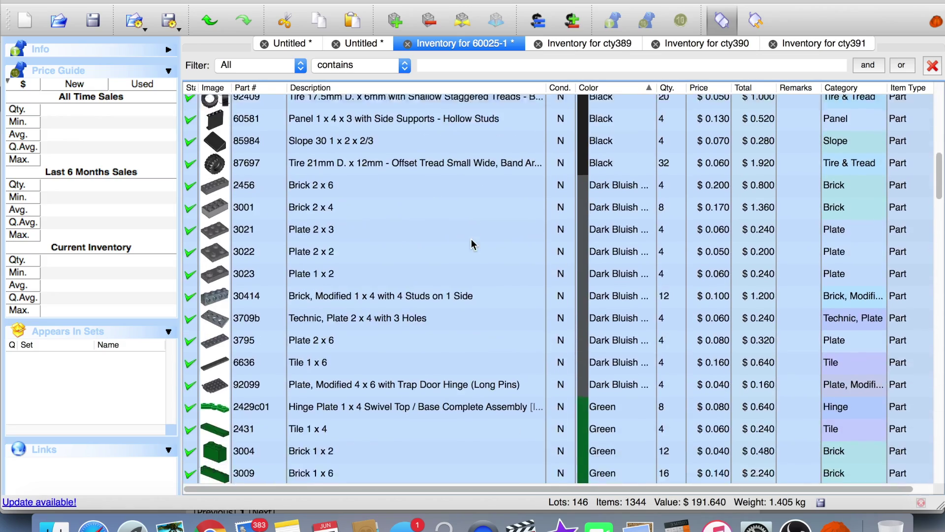
scroll(472, 245, "down", 15)
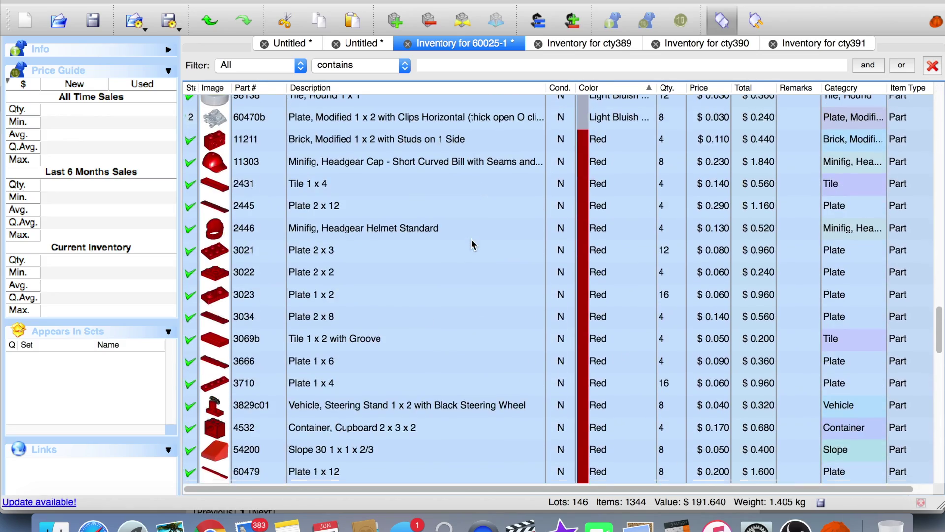
scroll(471, 245, "down", 10)
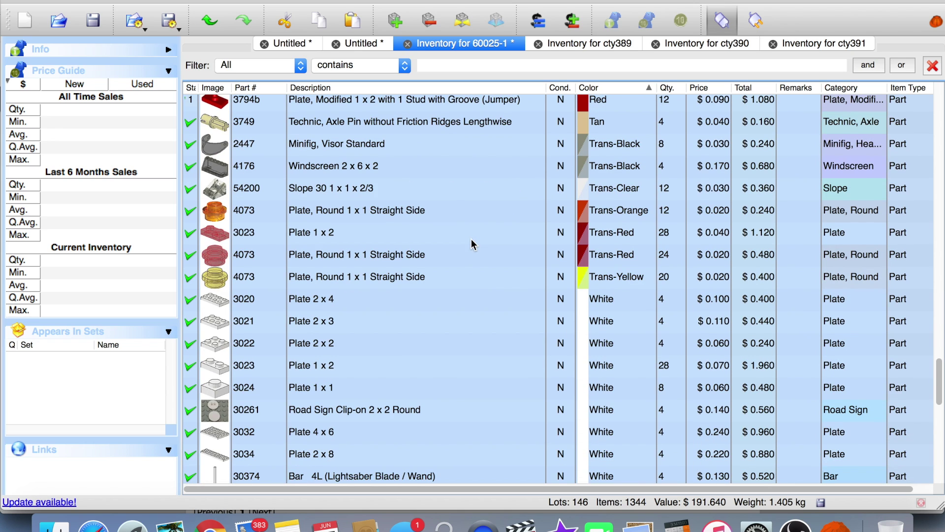
scroll(471, 238, "down", 10)
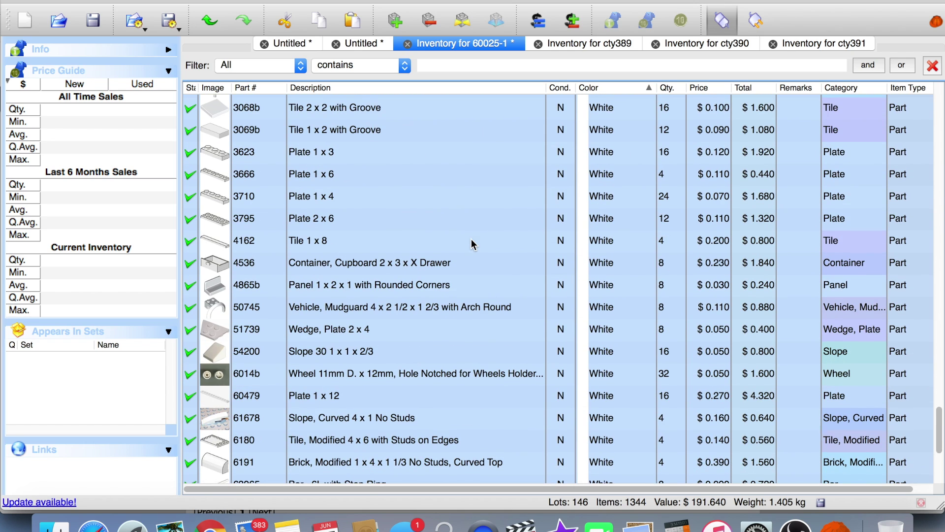
scroll(471, 238, "down", 4)
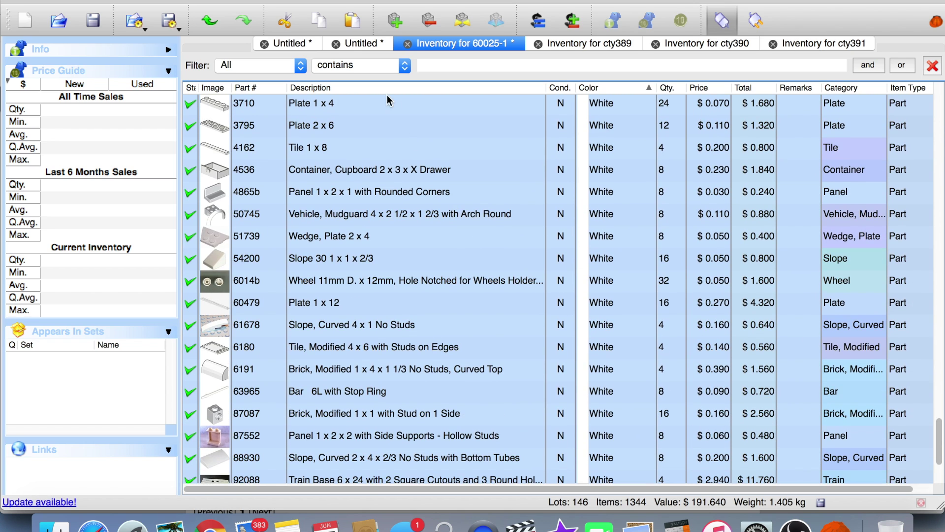
Select all lots in the 60025-1 inventory and export them as BrickLink Mass-Upload XML to the clipboard
left_click(355, 220)
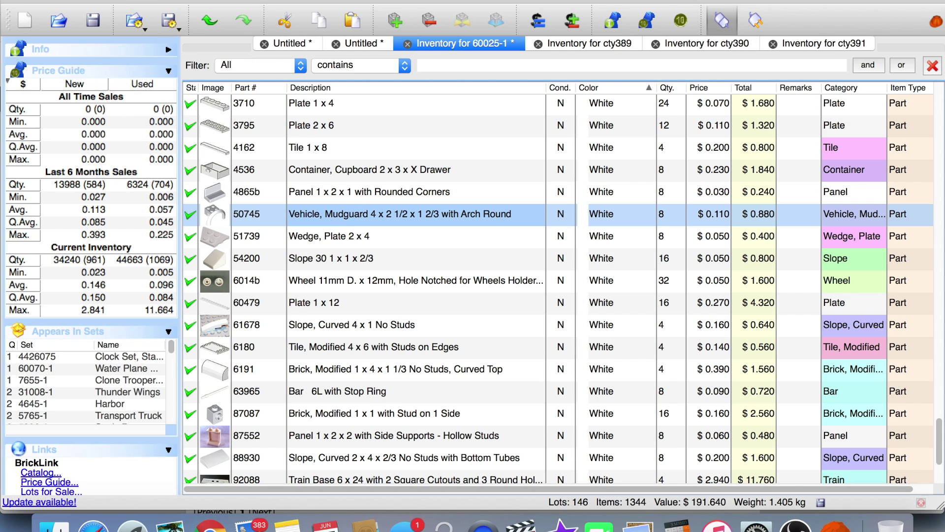
left_click(114, 1)
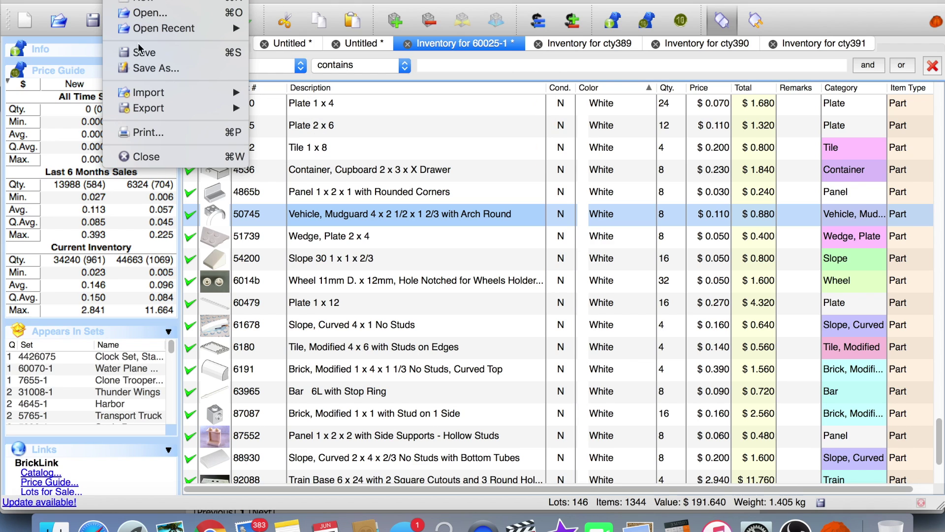
mouse_move(165, 108)
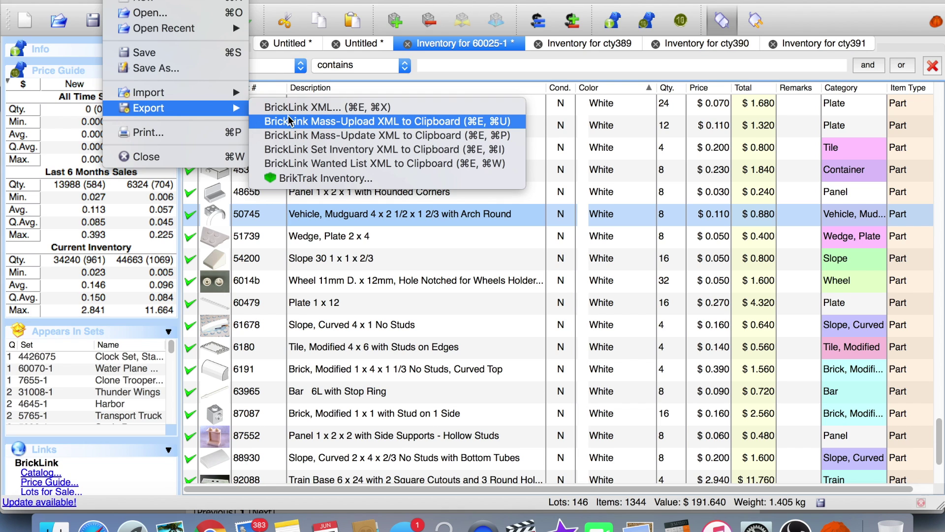
mouse_move(149, 0)
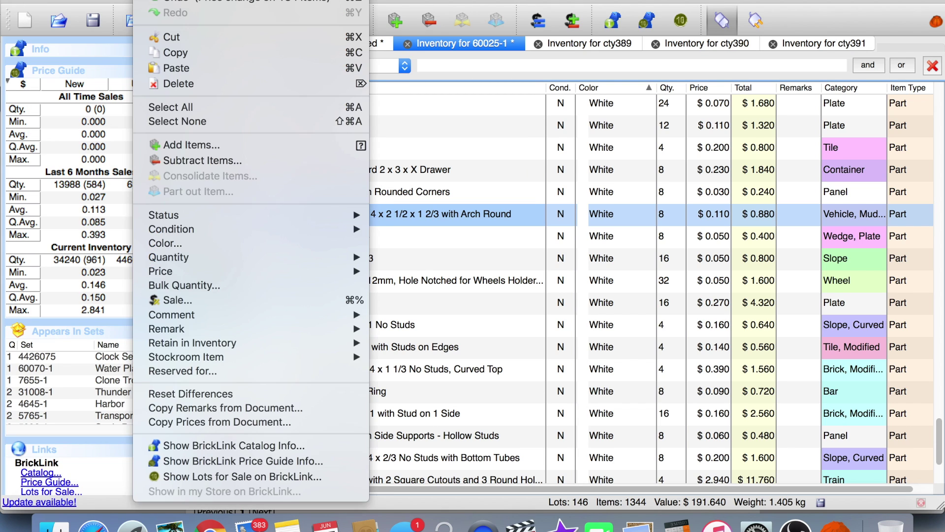
mouse_move(181, 0)
left_click(173, 108)
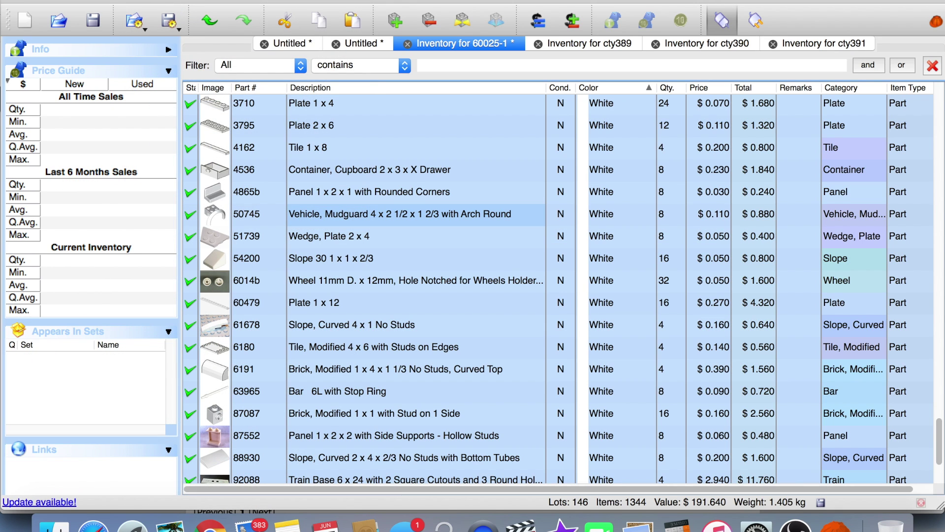
left_click(115, 0)
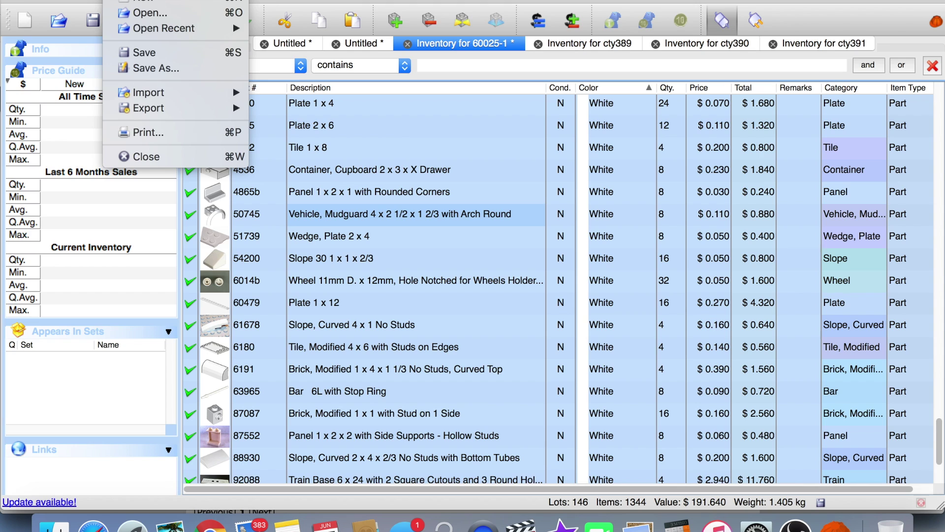
mouse_move(148, 108)
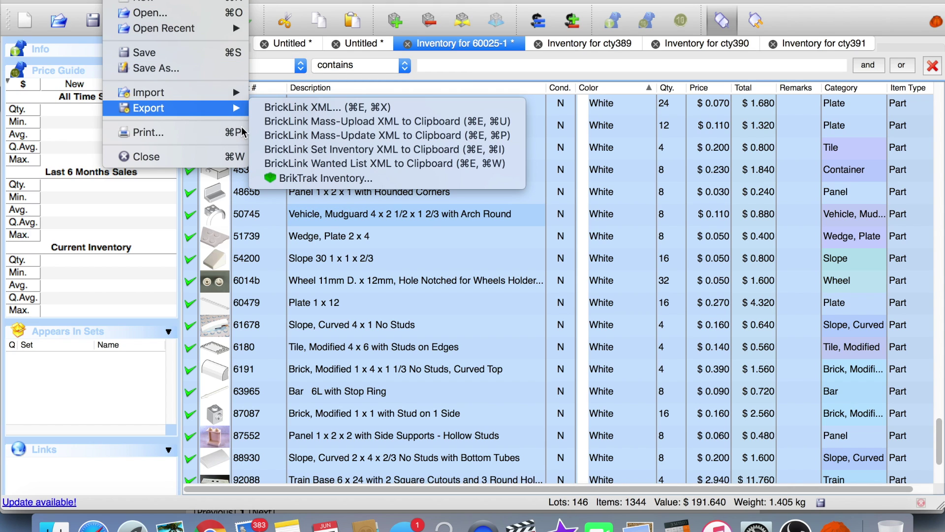
left_click(285, 123)
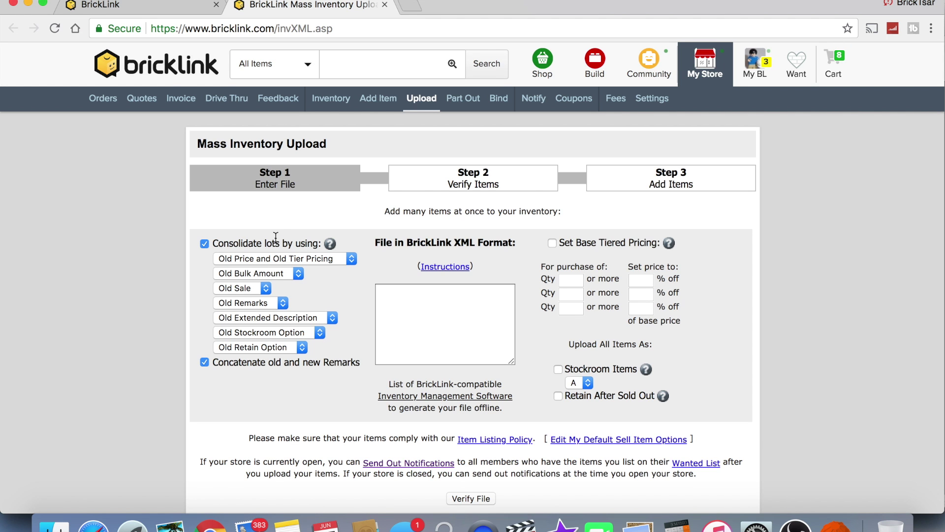
Switch to the browser's Mass Inventory Upload page, paste the exported XML and consolidate lots using New Price and New Tier Pricing
left_click(391, 305)
right_click(391, 306)
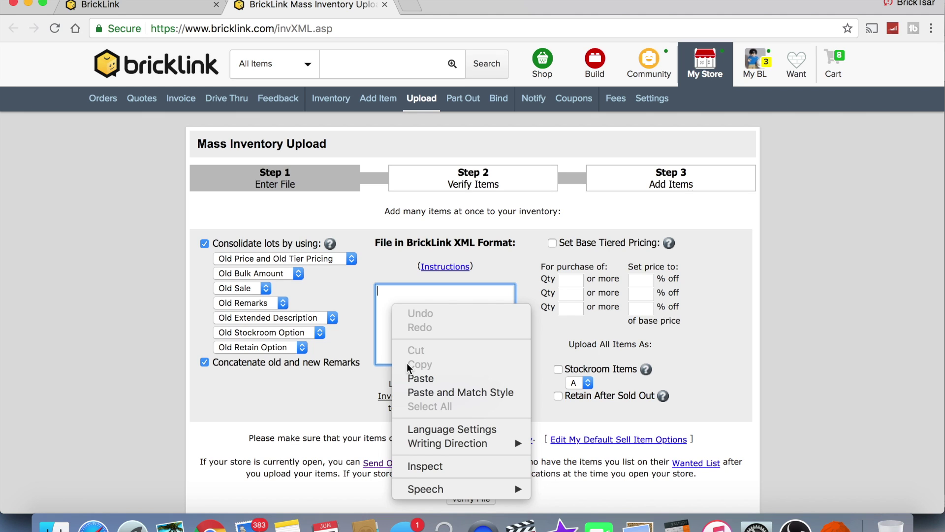
left_click(420, 378)
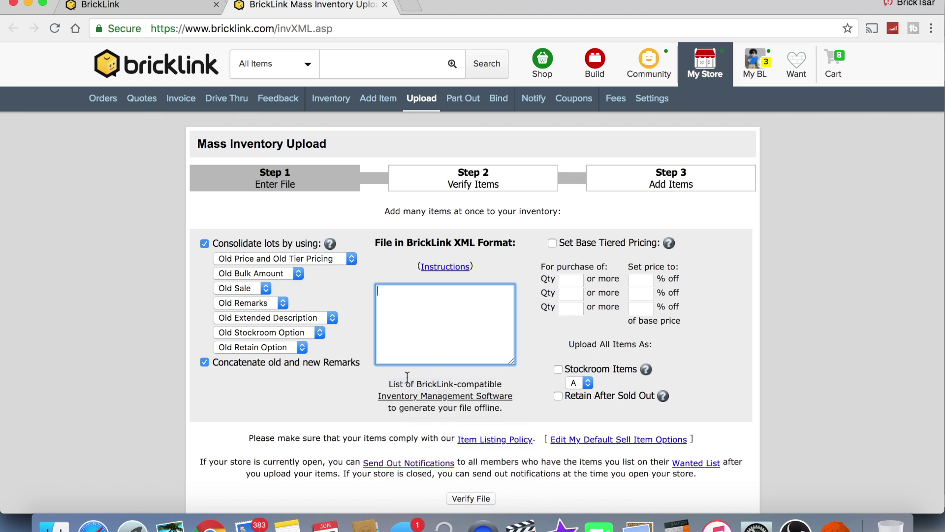
scroll(421, 305, "up", 3)
scroll(422, 305, "up", 5)
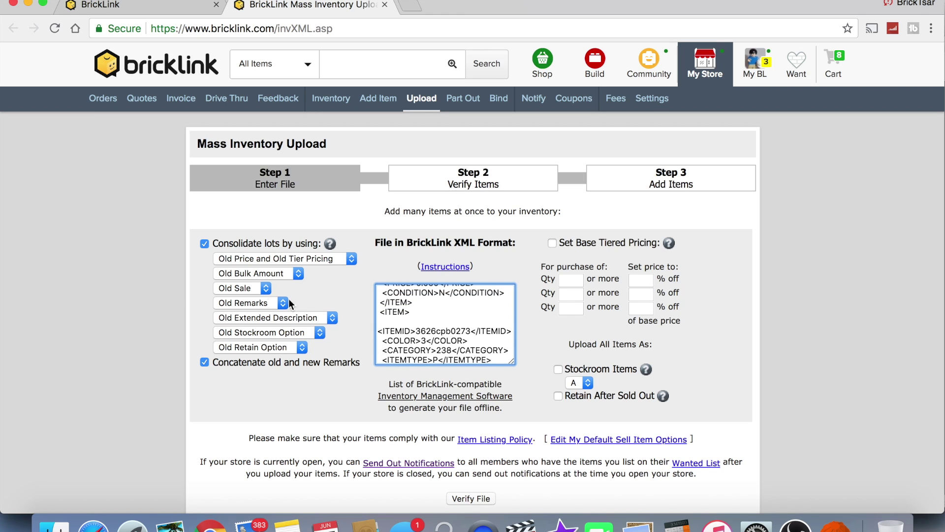
left_click(273, 259)
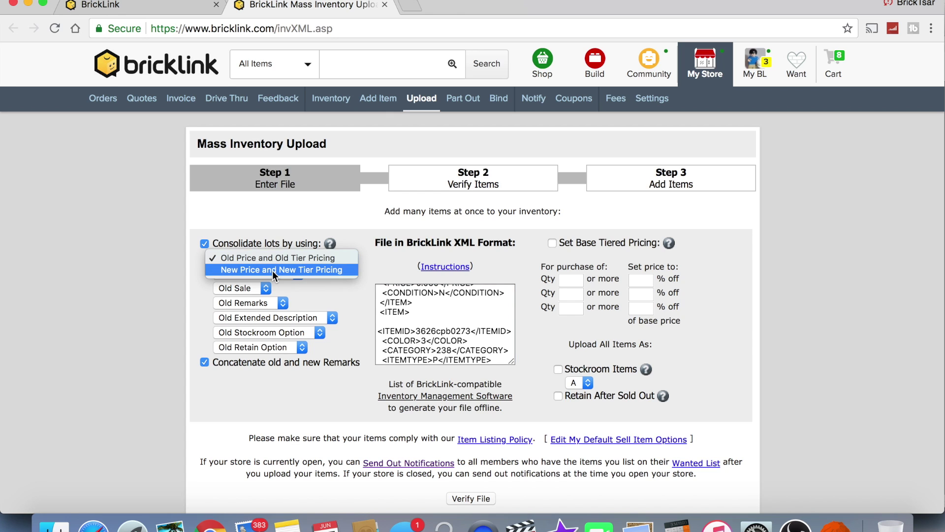
left_click(272, 271)
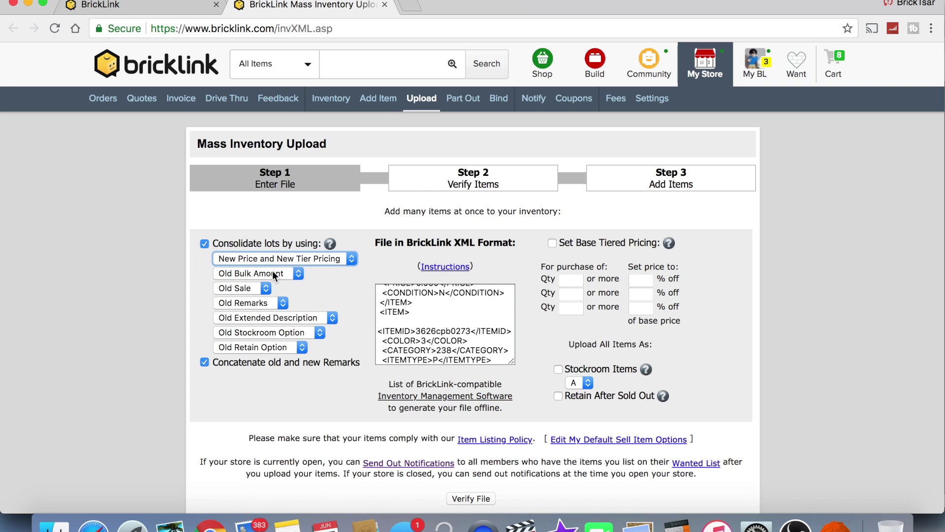
Set all uploaded items as Stockroom B items and submit the file for verification
left_click(558, 369)
left_click(588, 383)
left_click(584, 396)
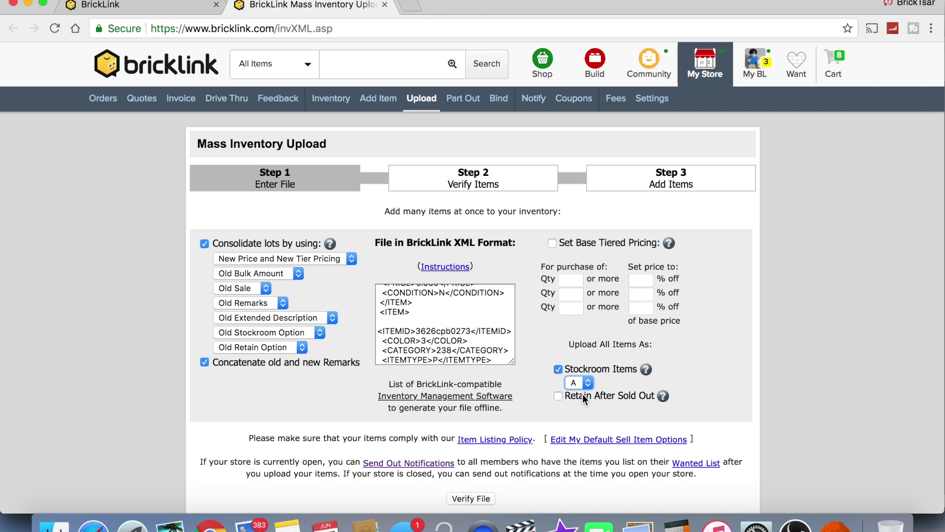
scroll(583, 391, "down", 5)
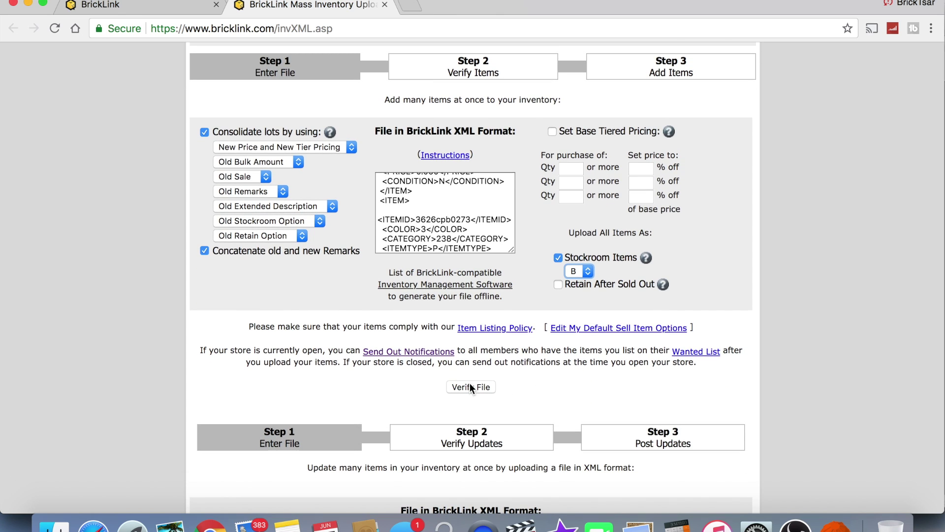
left_click(470, 386)
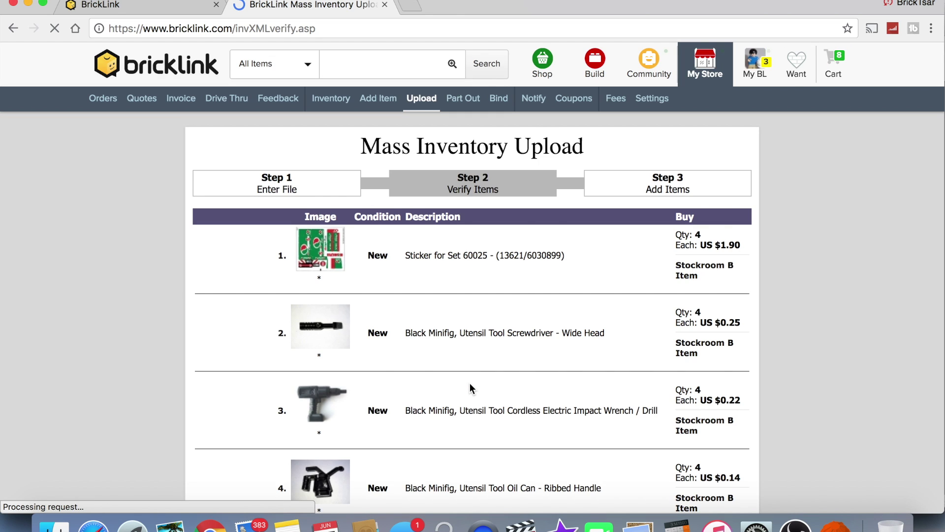
Review the items in the upload verification list, checking their quantities, prices, stockroom assignments, remarks and consolidation into existing lots
scroll(469, 388, "down", 5)
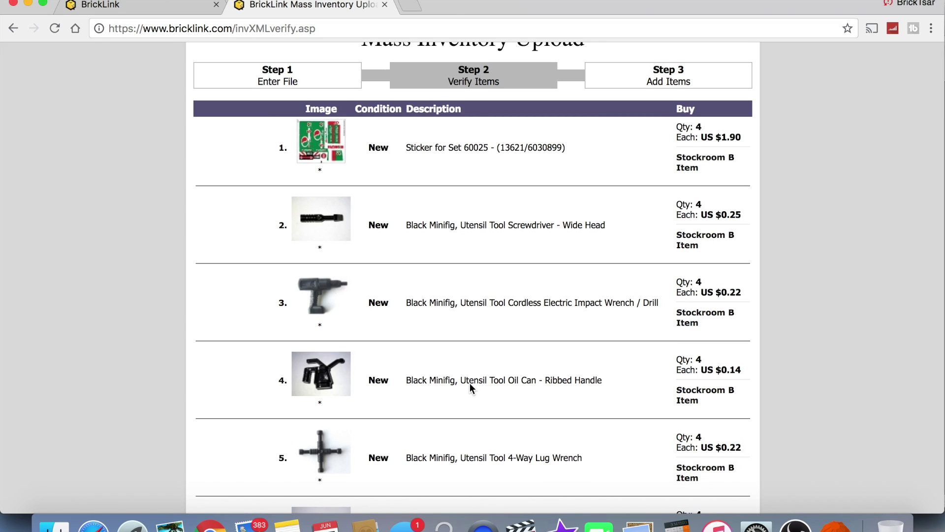
scroll(470, 388, "down", 3)
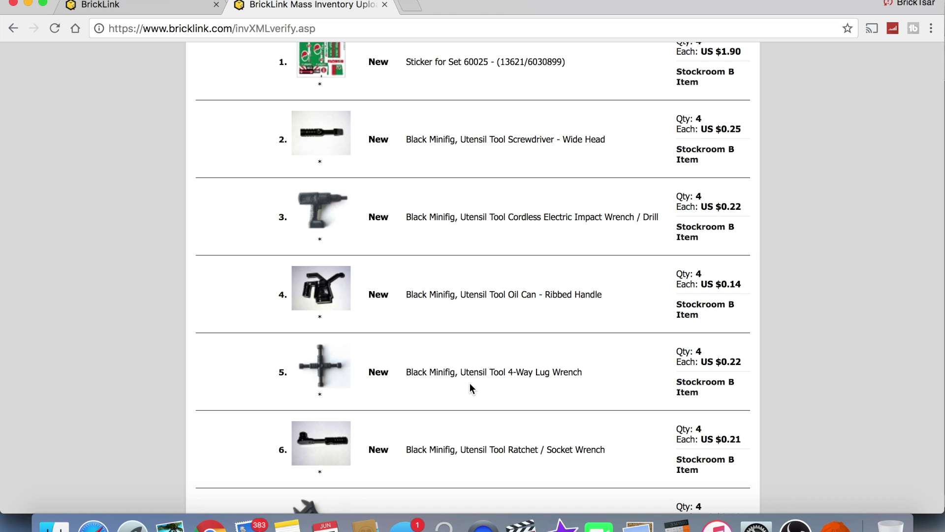
scroll(730, 174, "down", 15)
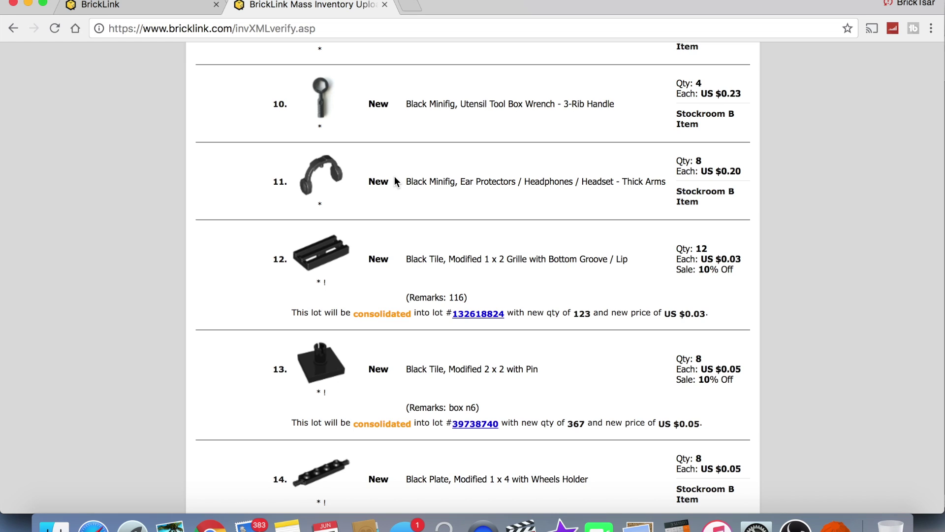
scroll(394, 177, "down", 4)
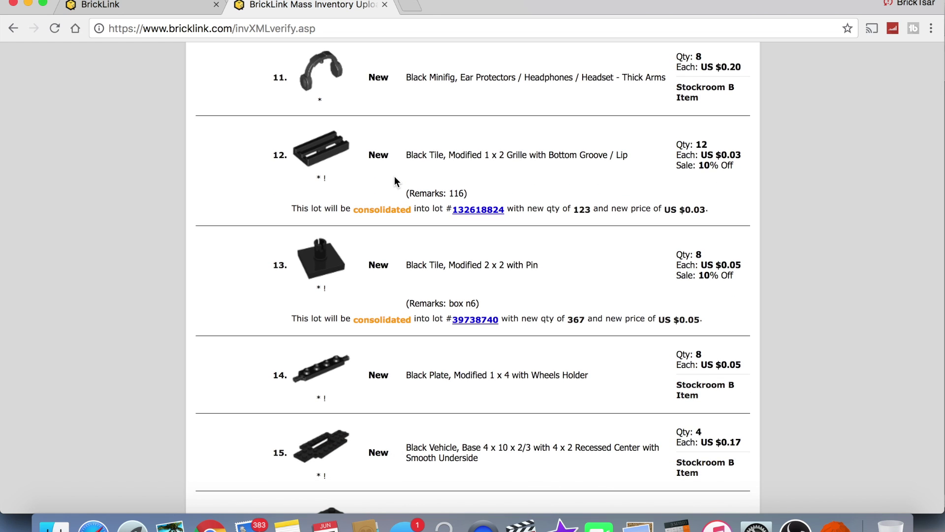
scroll(394, 180, "down", 2)
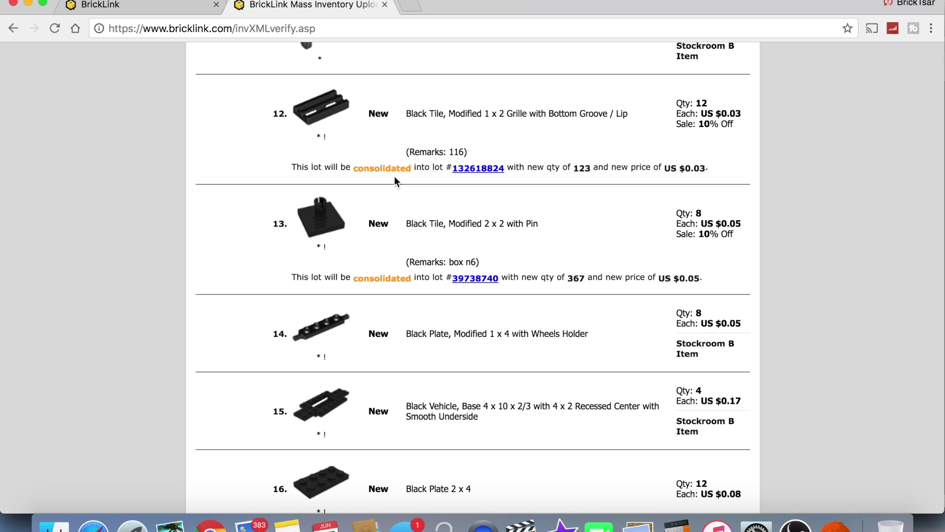
scroll(436, 229, "down", 7)
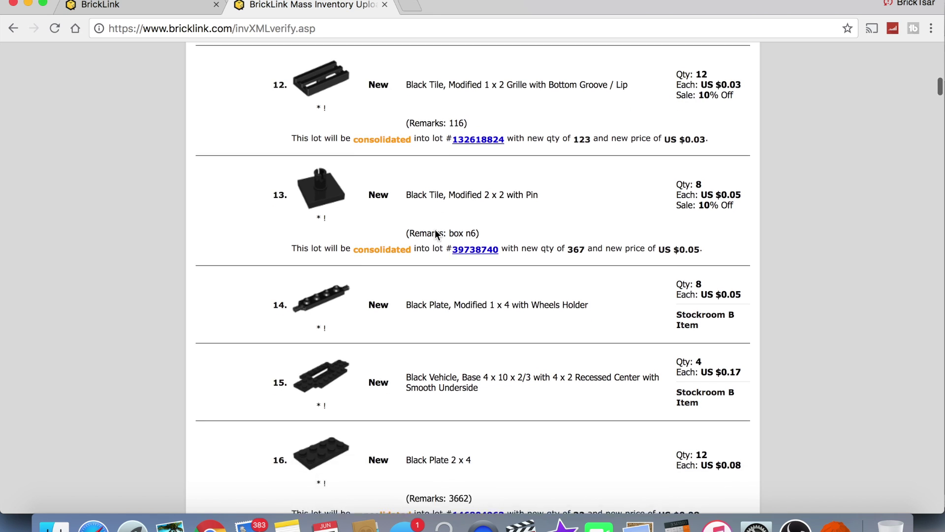
scroll(435, 230, "down", 1)
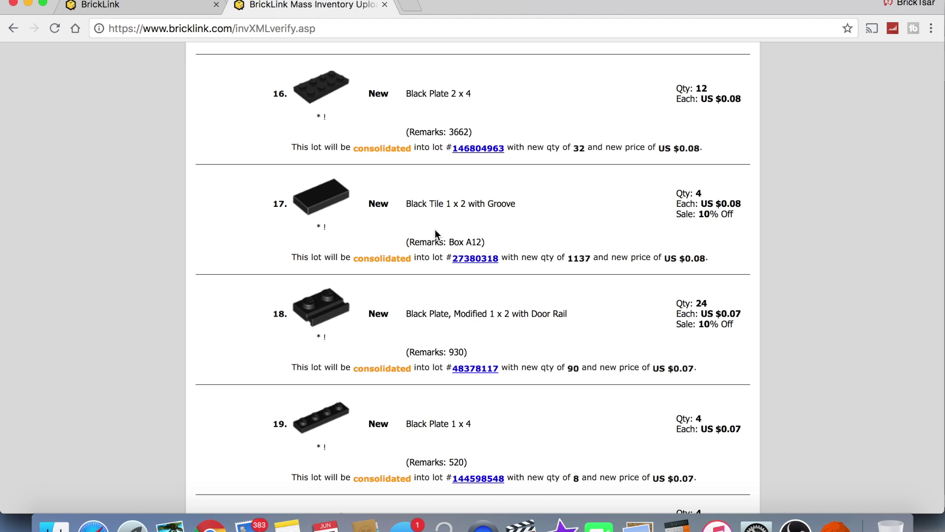
scroll(435, 229, "down", 10)
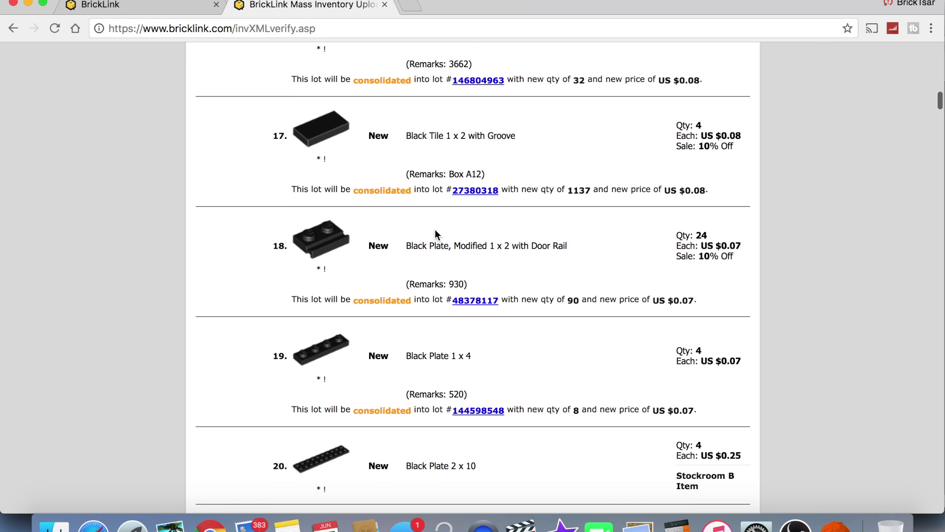
scroll(435, 229, "down", 10)
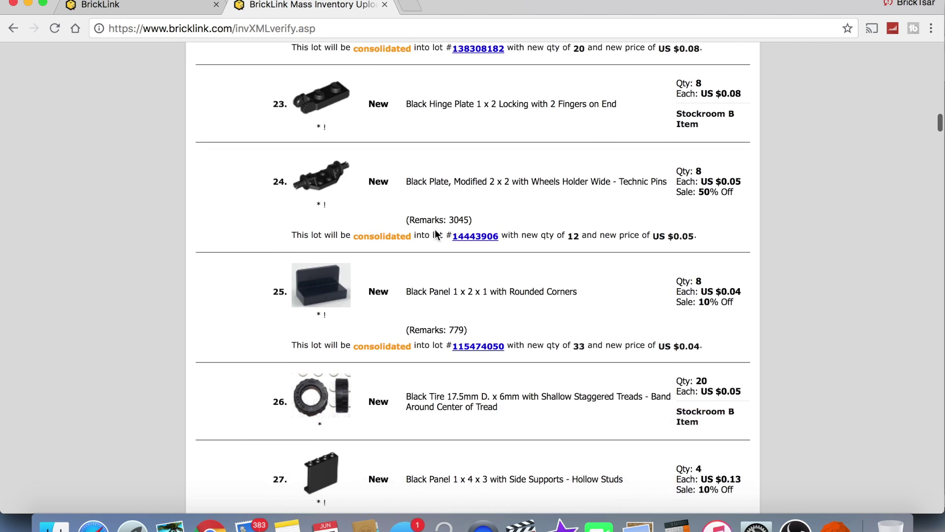
scroll(435, 229, "down", 15)
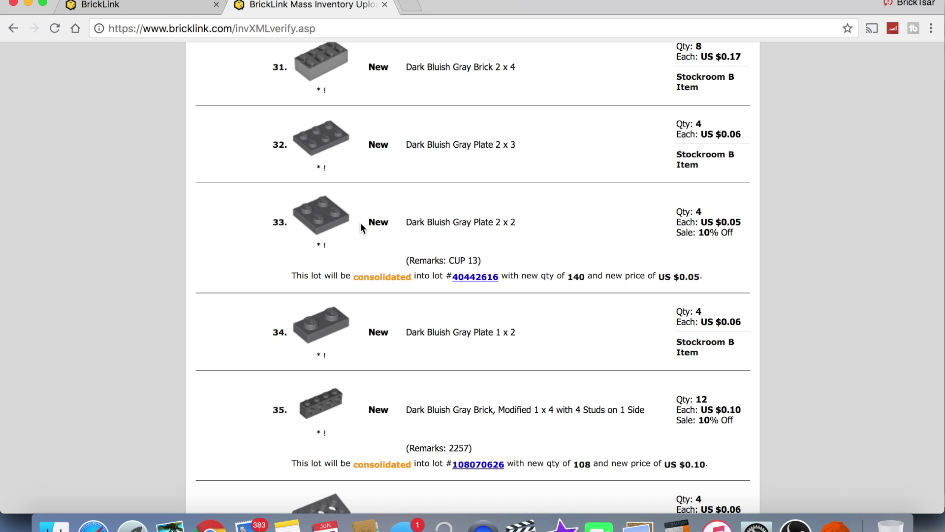
scroll(360, 223, "down", 3)
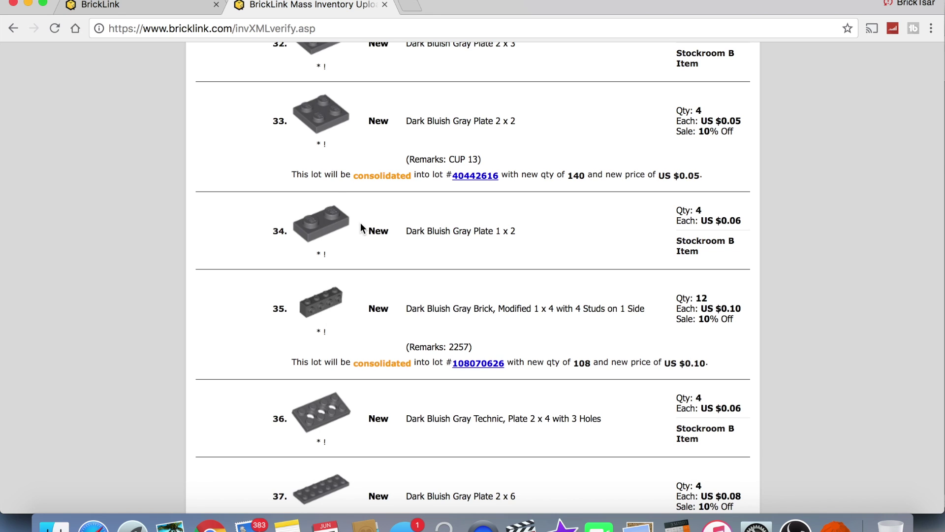
scroll(362, 227, "down", 4)
scroll(361, 227, "up", 20)
scroll(361, 227, "up", 10)
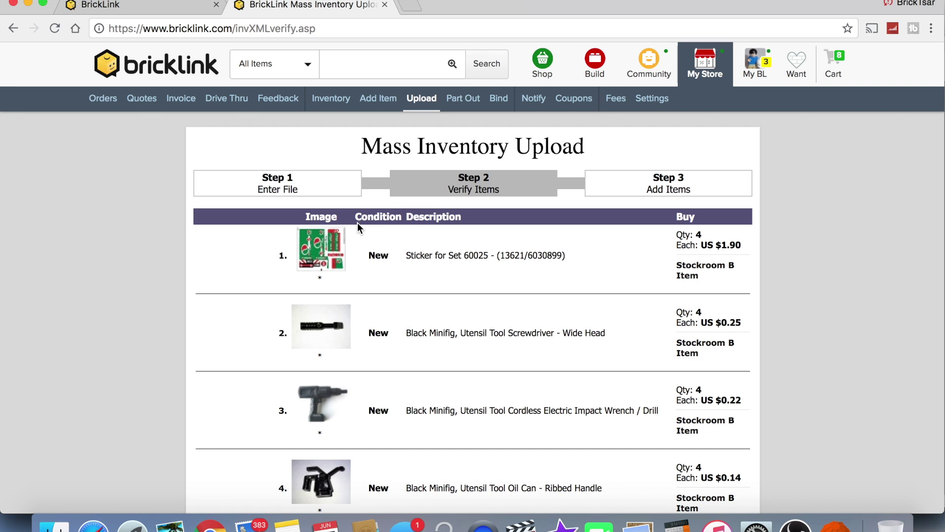
scroll(391, 211, "down", 2)
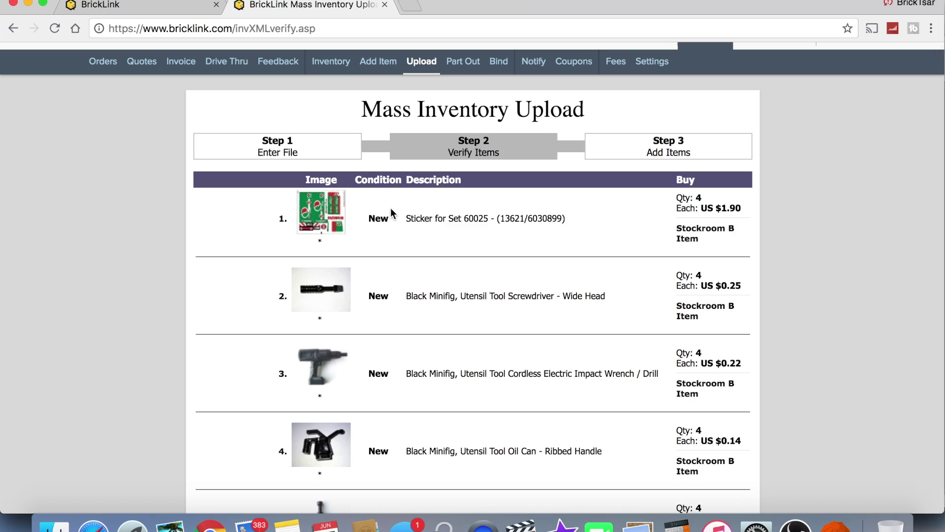